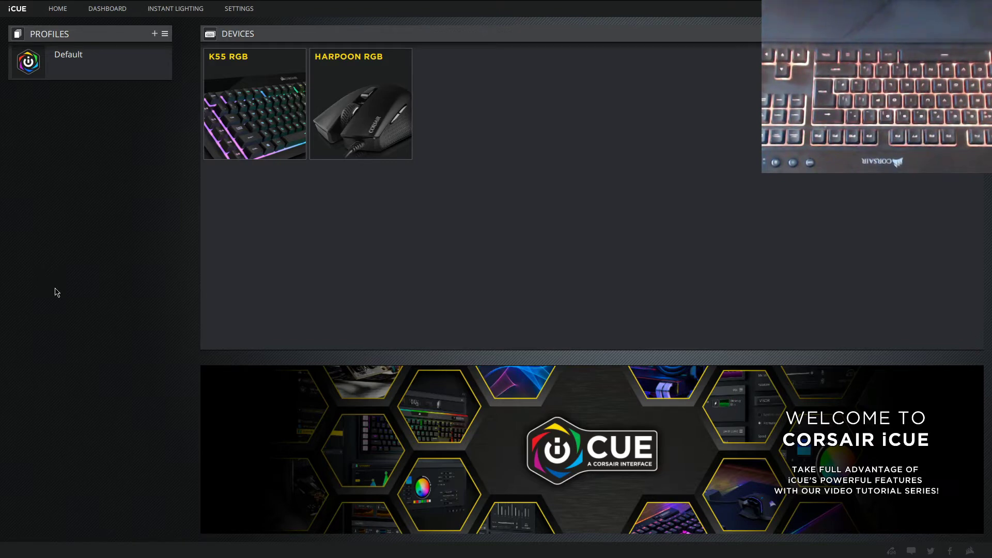
Switch to the YouTube video on the Corsair K55 Lighting Link workaround in the browser, and return to iCUE.
key(alt+Tab)
key(alt+Tab)
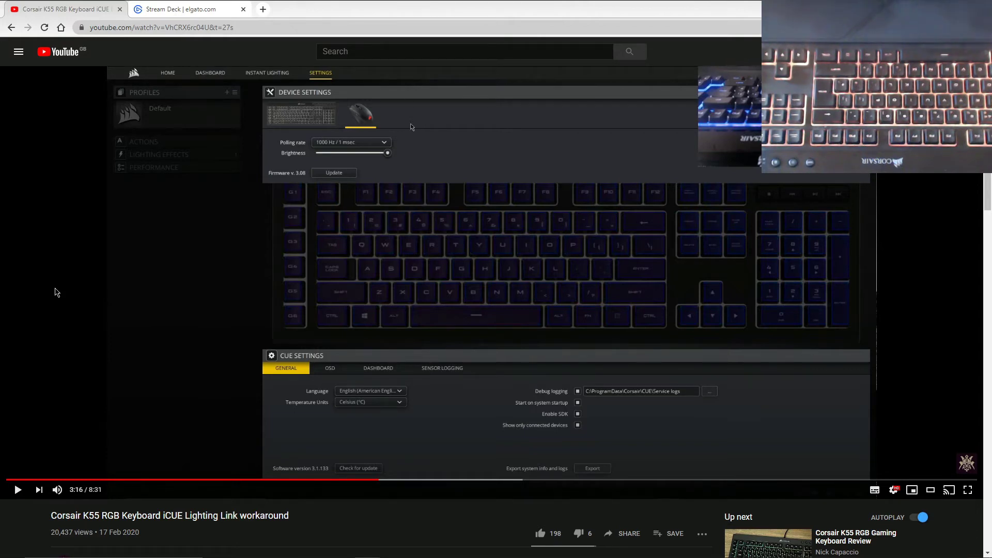
key(alt+Tab)
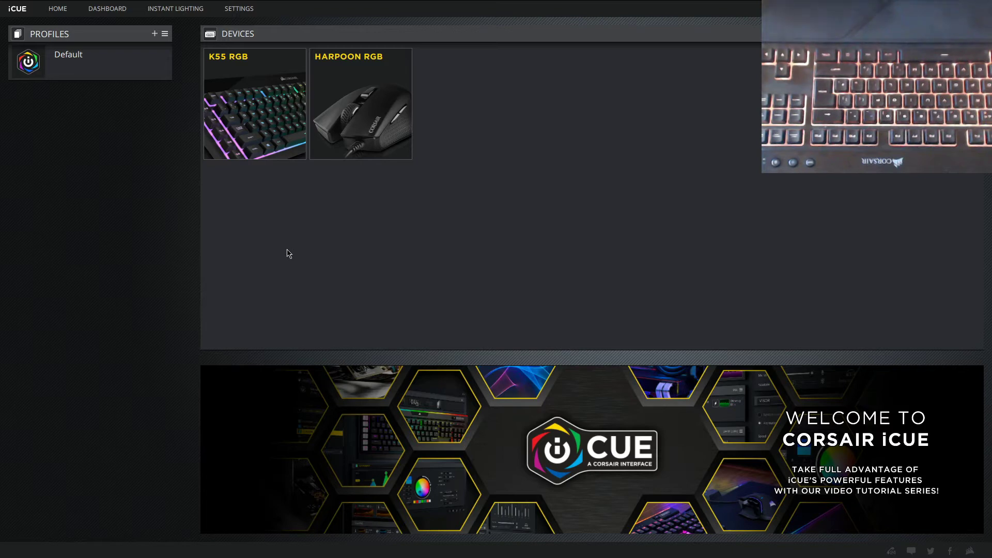
Open the iCUE settings and view the device settings of the K55 keyboard and the Harpoon mouse.
click(241, 8)
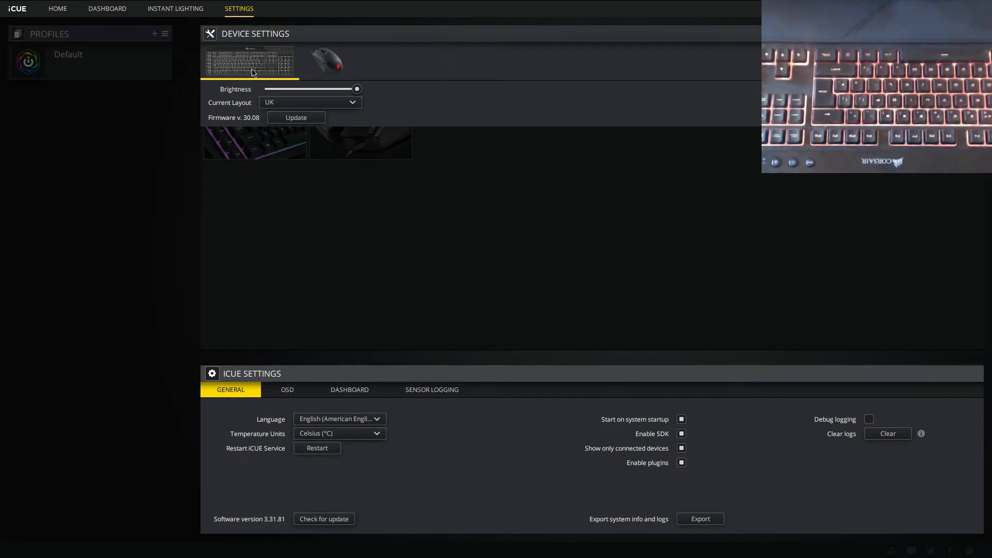
click(318, 74)
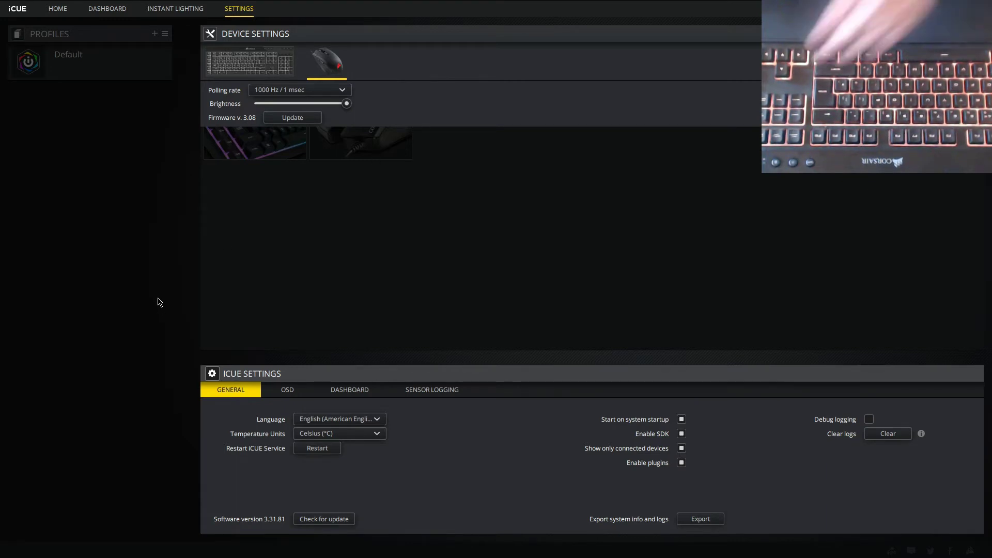
Launch the uninstaller for iCUE, select deletion of saved settings for all users, and return to the iCUE window.
key(super)
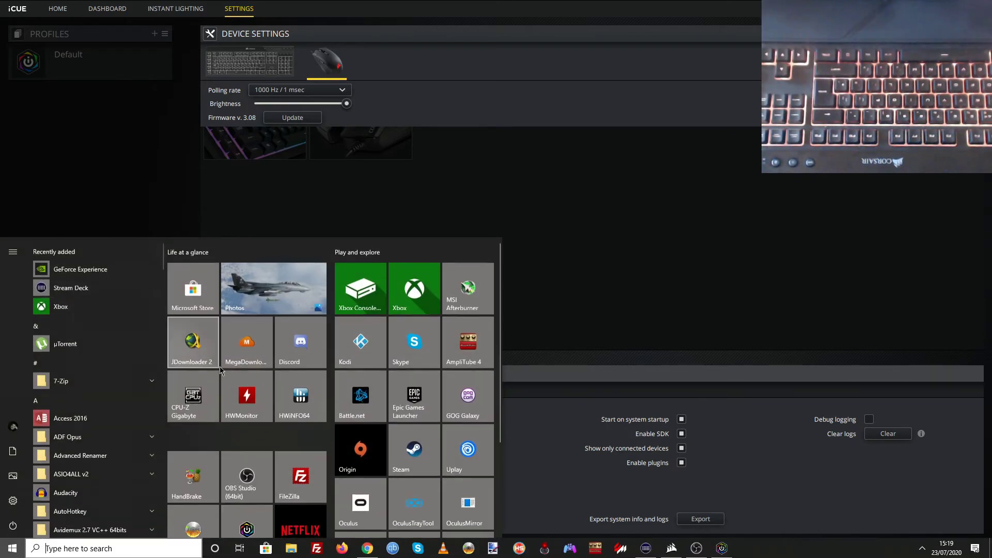
scroll(139, 420, down, 10)
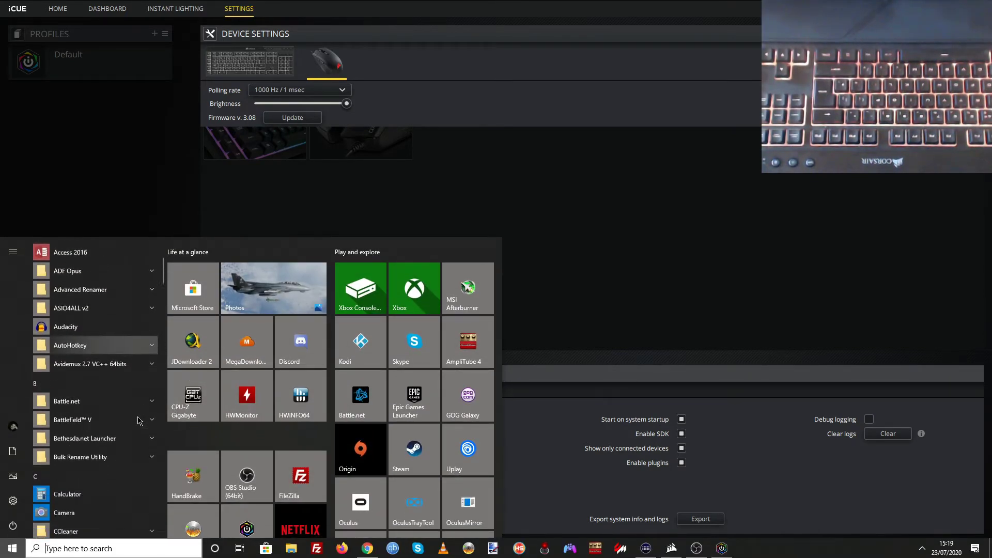
scroll(138, 420, down, 2)
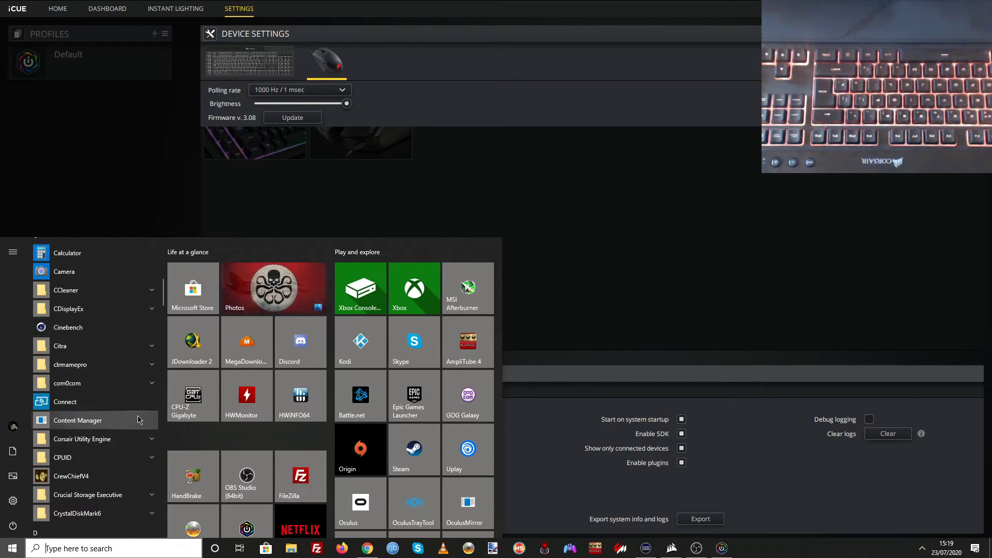
click(90, 439)
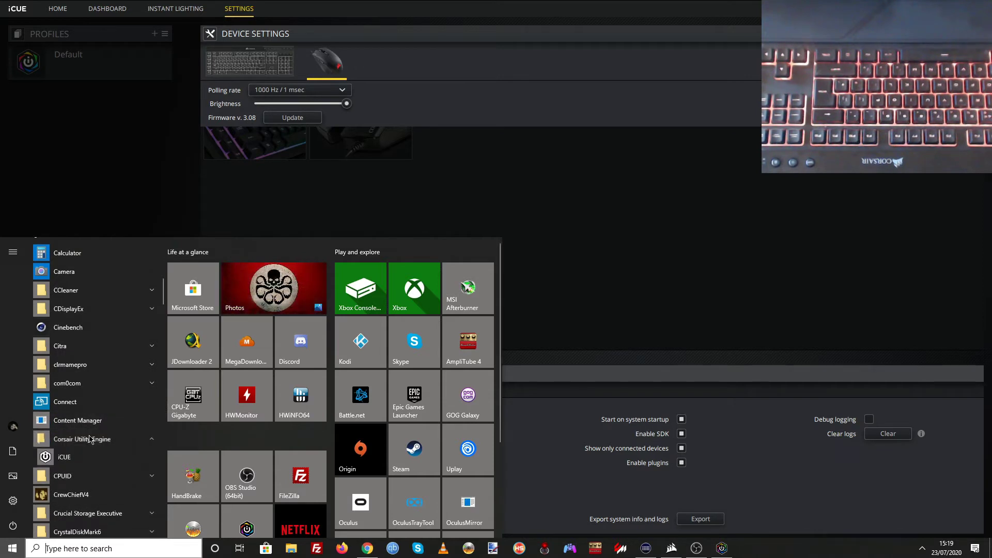
right_click(86, 462)
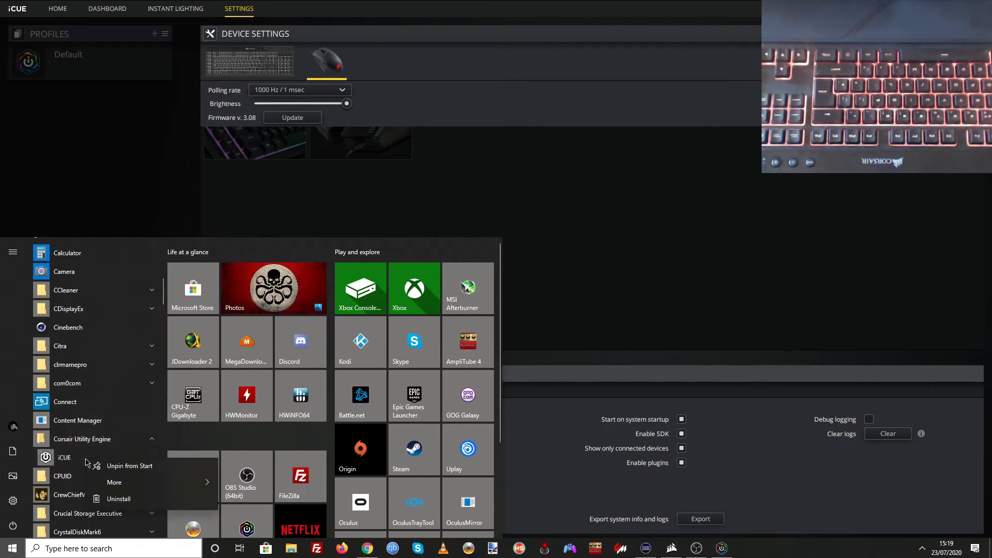
click(122, 501)
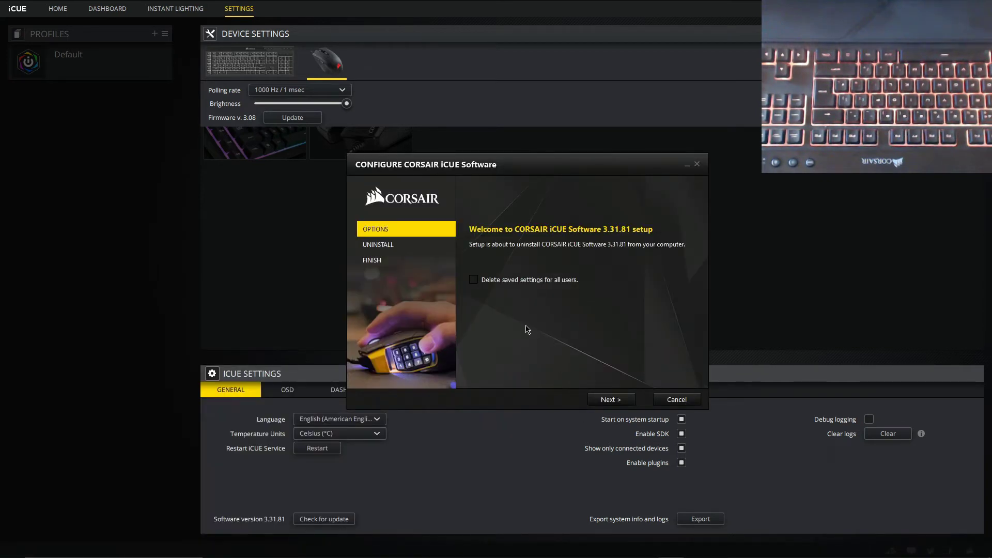
click(474, 281)
click(575, 10)
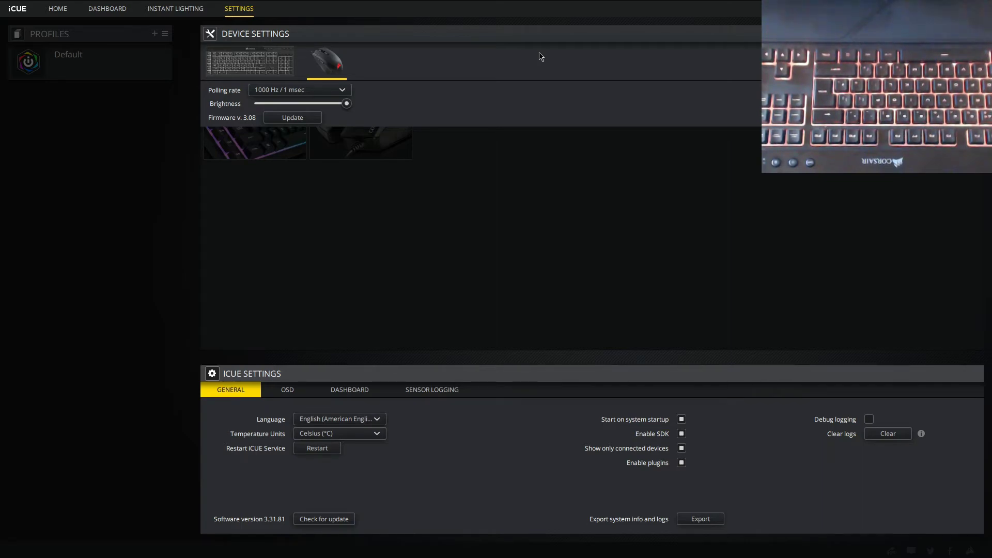
View the K55 RGB keyboard's page and its settings, and return to the keyboard overview.
click(58, 9)
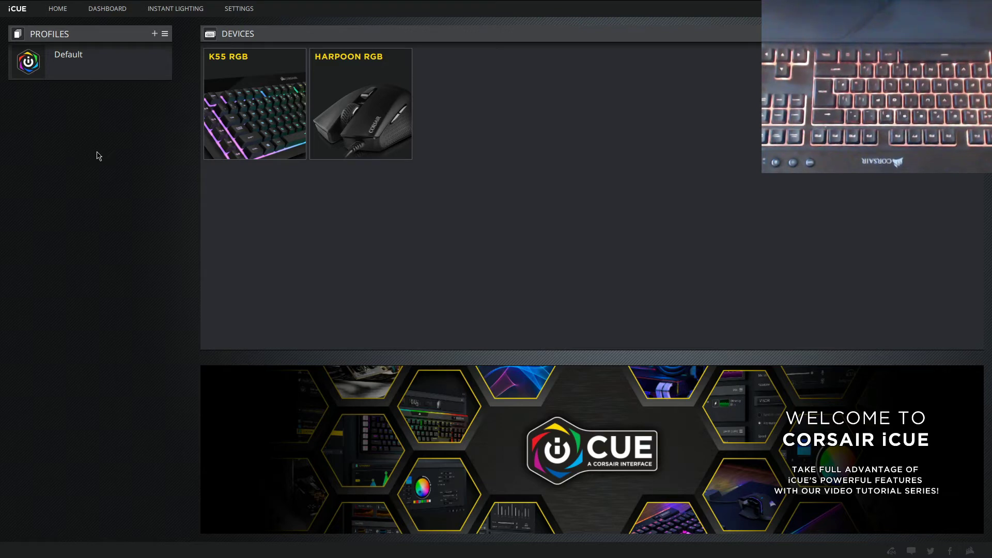
click(234, 122)
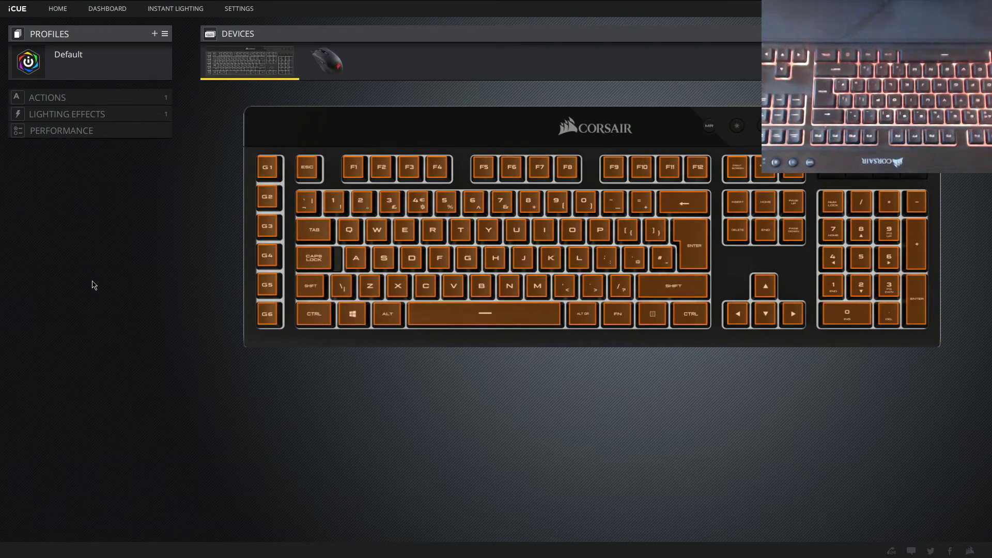
click(241, 9)
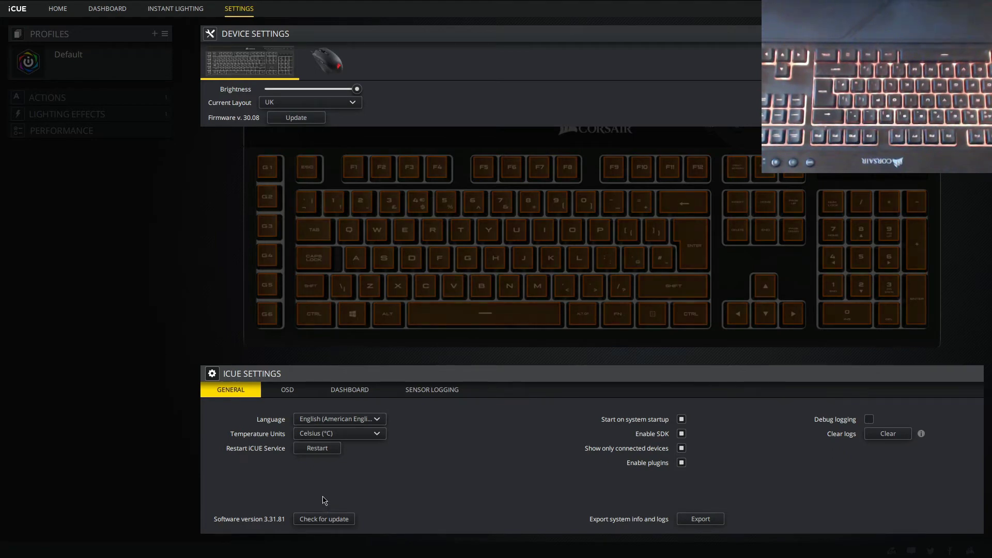
click(58, 10)
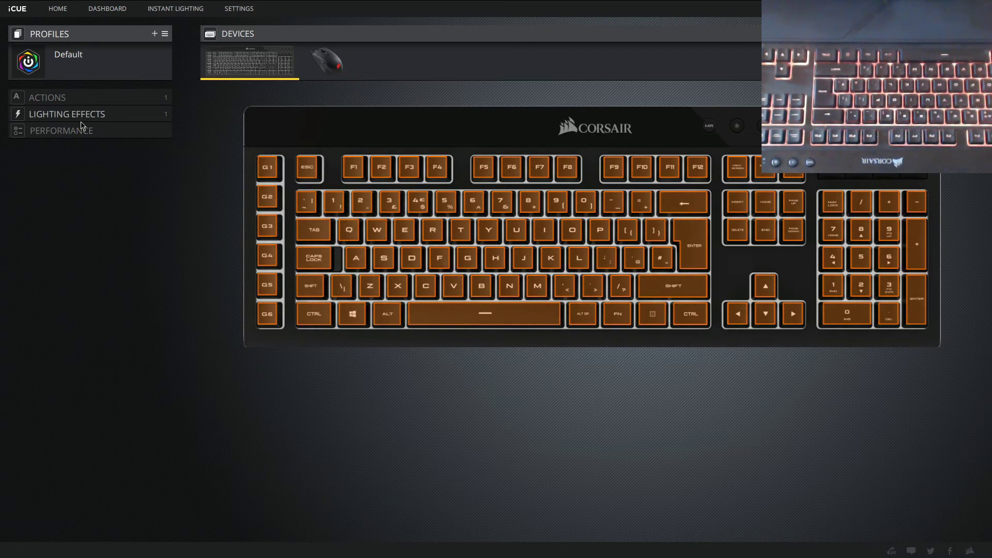
Open the lighting effects of the Harpoon RGB mouse.
click(324, 63)
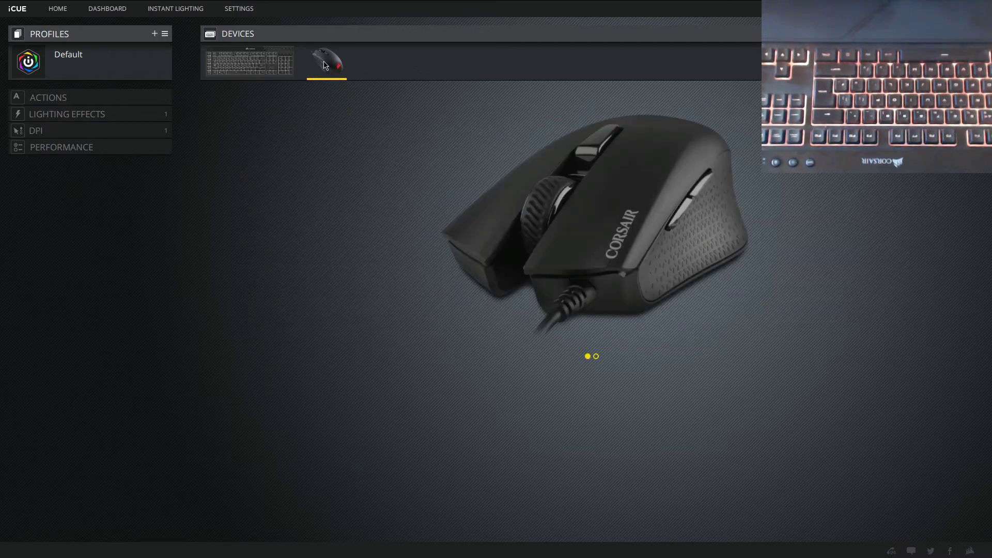
click(104, 114)
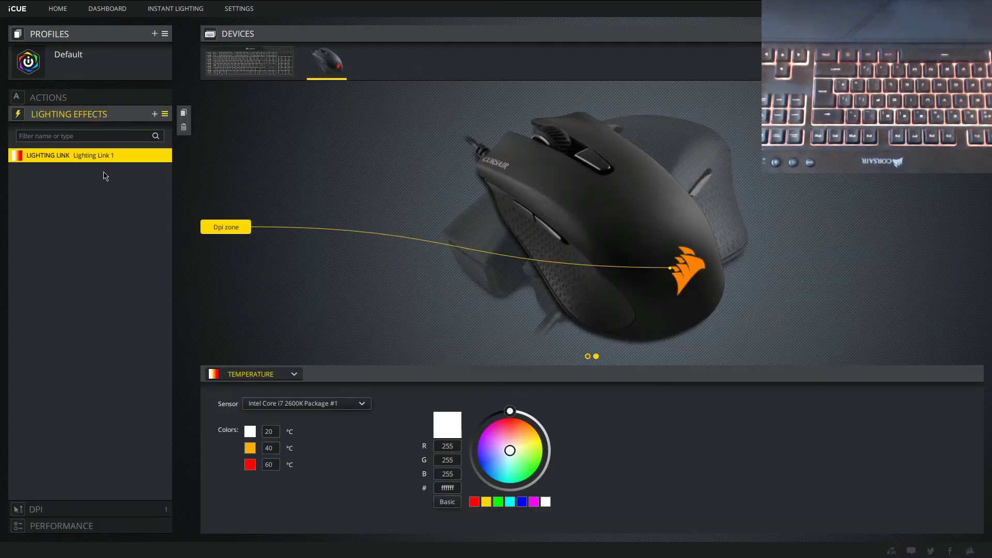
Try the Visor, Spiral Rainbow and Rainbow Wave Lighting Link effects on the Harpoon mouse.
click(295, 375)
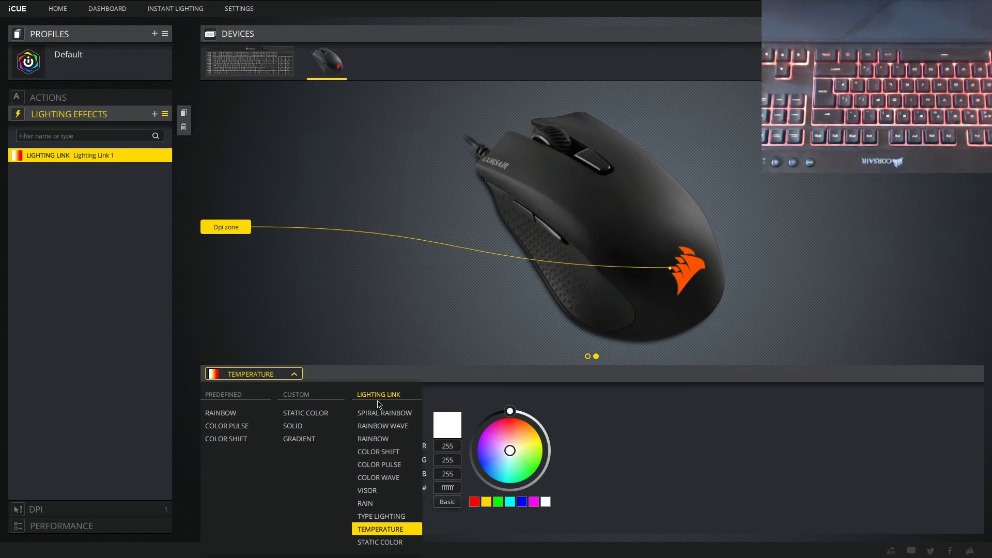
click(368, 490)
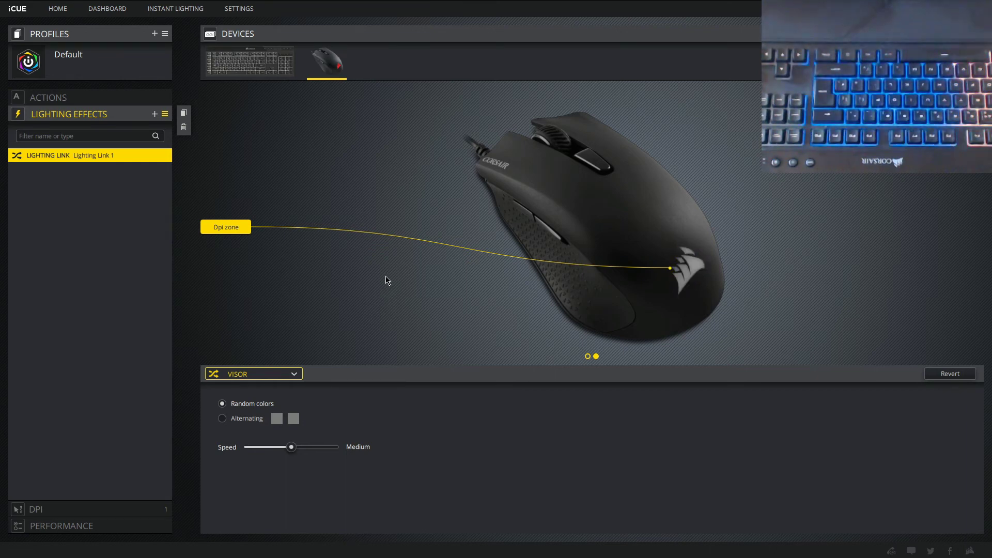
click(291, 372)
click(372, 417)
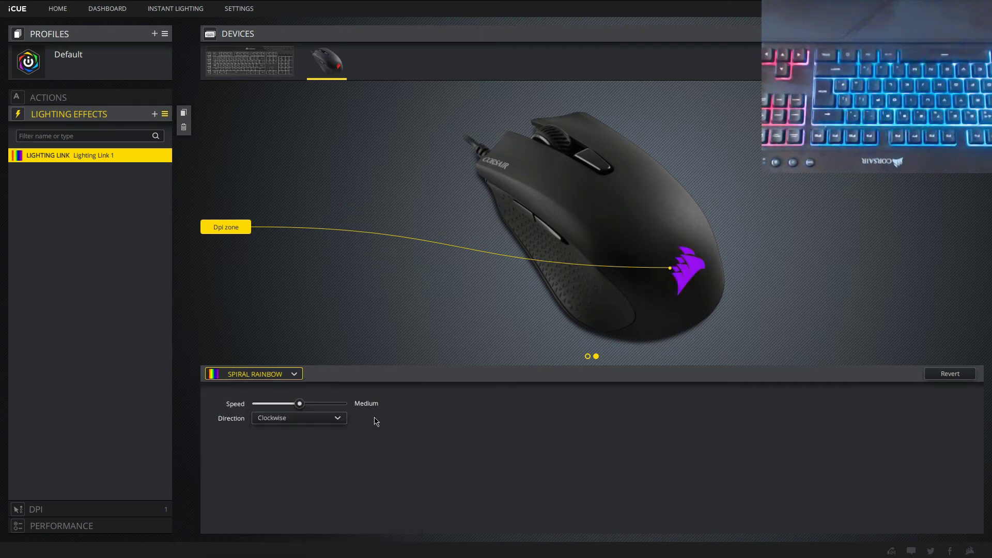
click(294, 374)
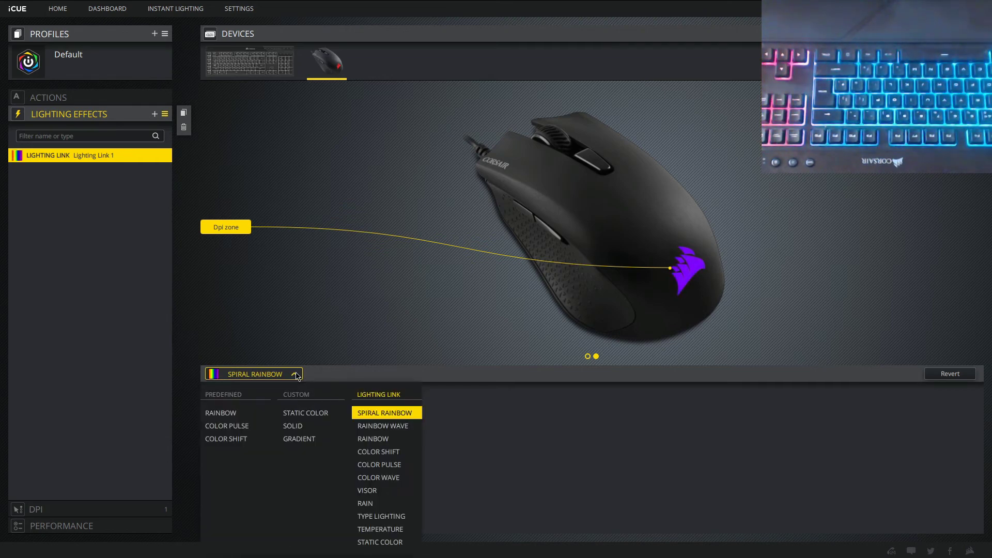
click(367, 425)
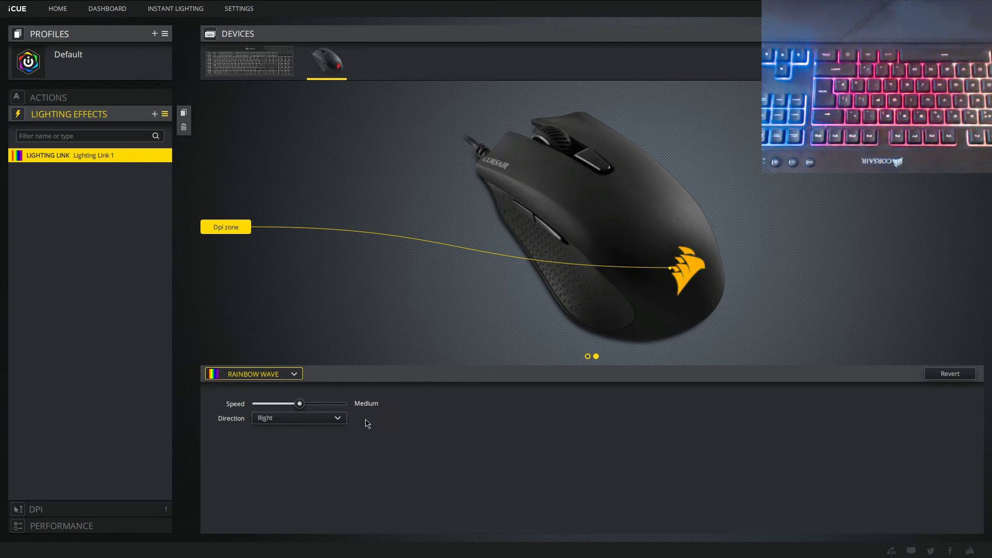
Set the mouse's Lighting Link effect to Temperature and look through its sensors, keeping Intel Core i7 2600K Package #1.
click(300, 376)
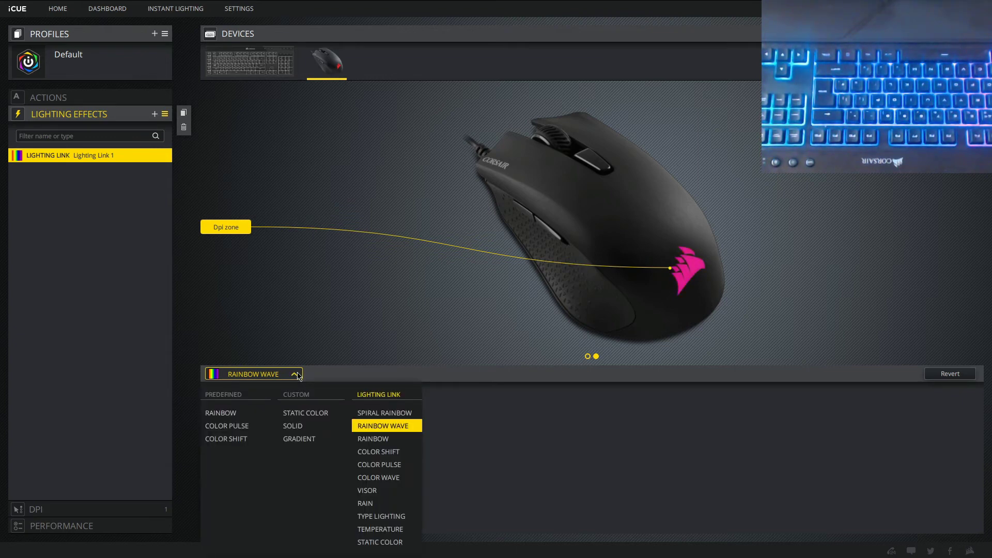
click(383, 529)
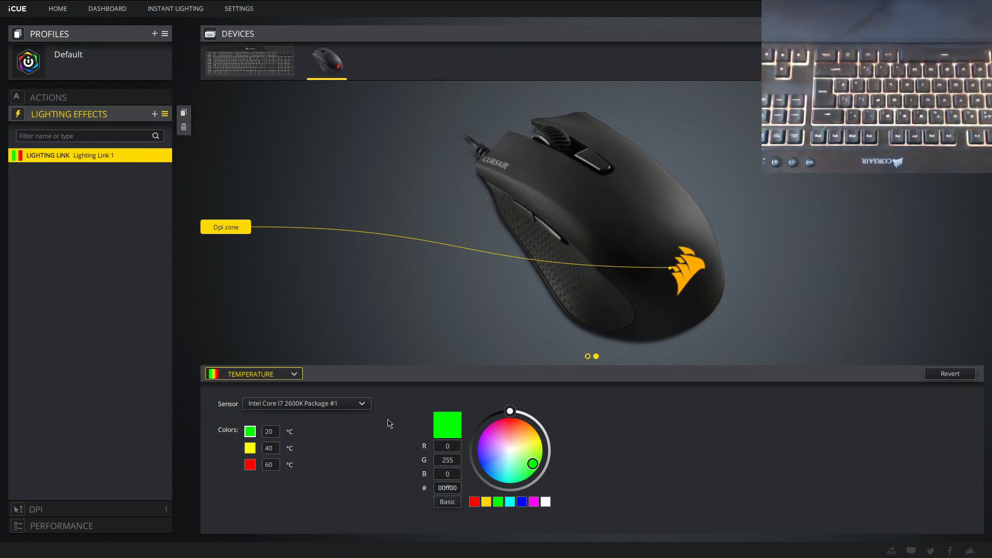
click(335, 406)
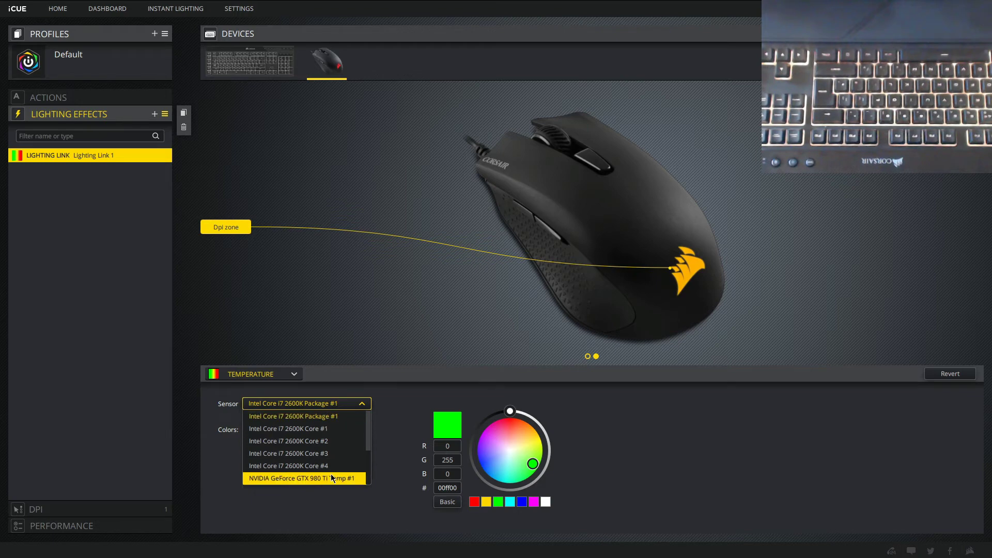
scroll(333, 465, down, 3)
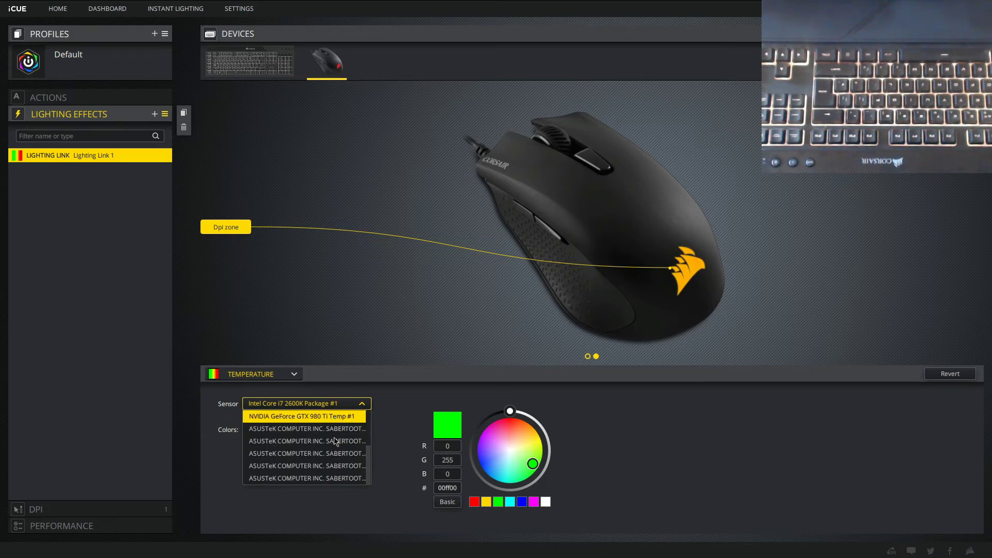
scroll(335, 441, up, 3)
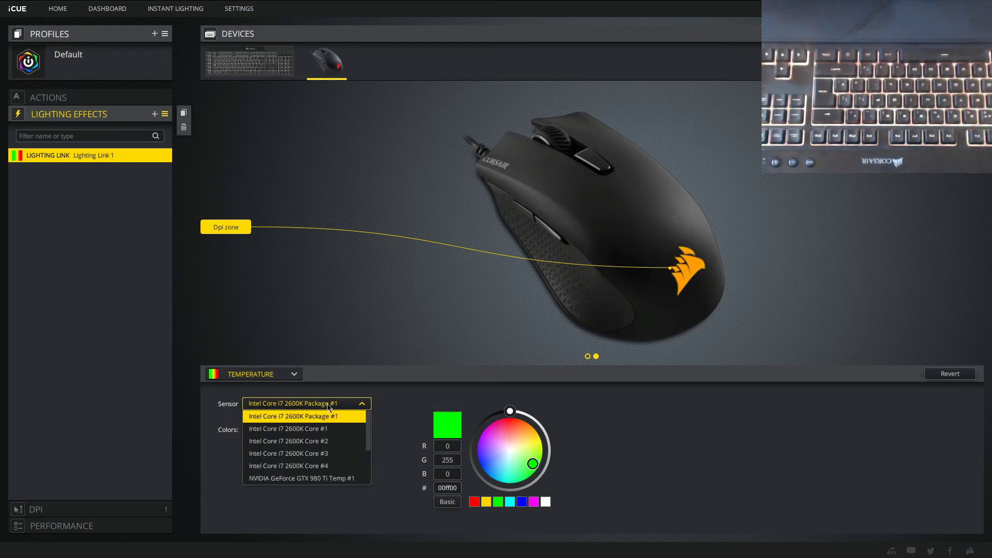
click(328, 406)
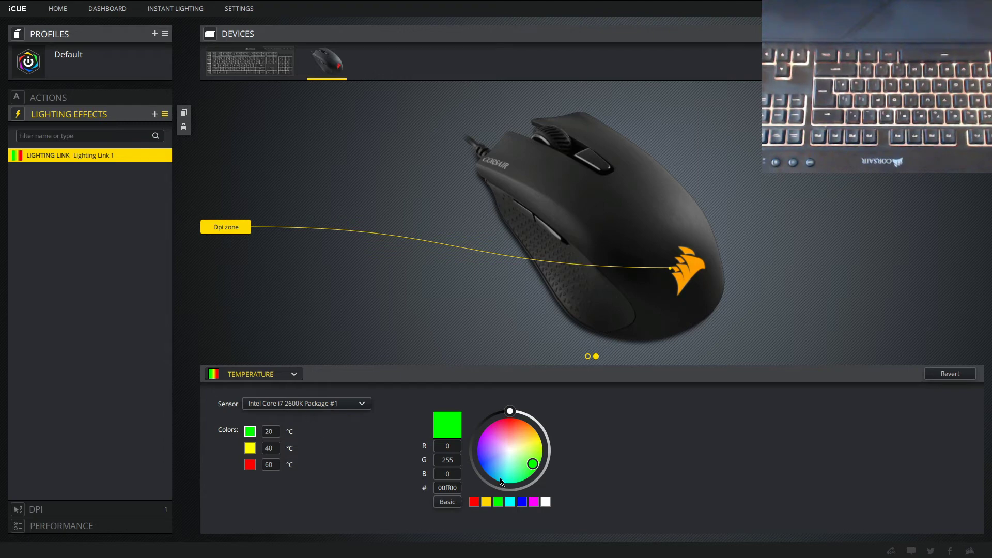
Set the 20 °C temperature color to white and the 40 °C color to orange (ffb600).
click(545, 502)
click(253, 449)
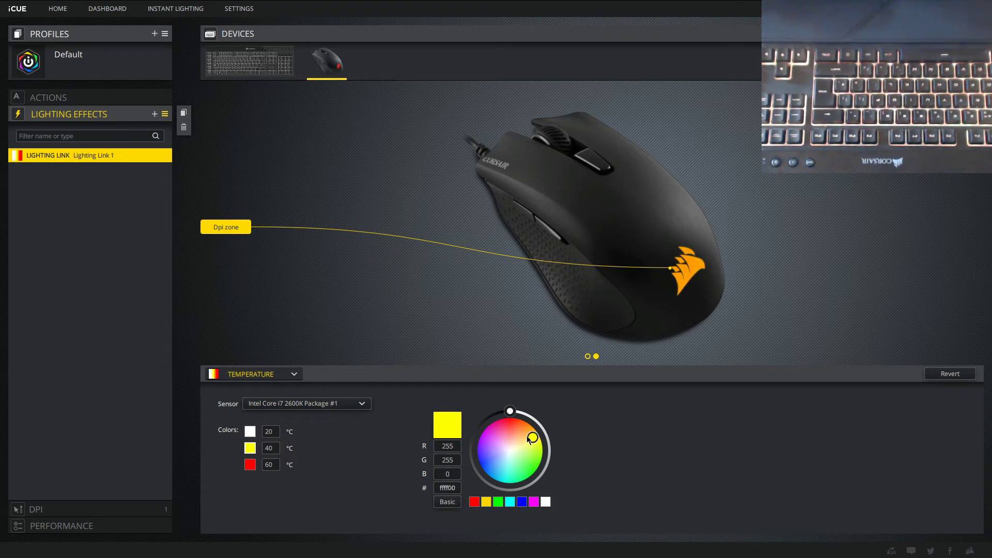
drag(527, 436, 532, 428)
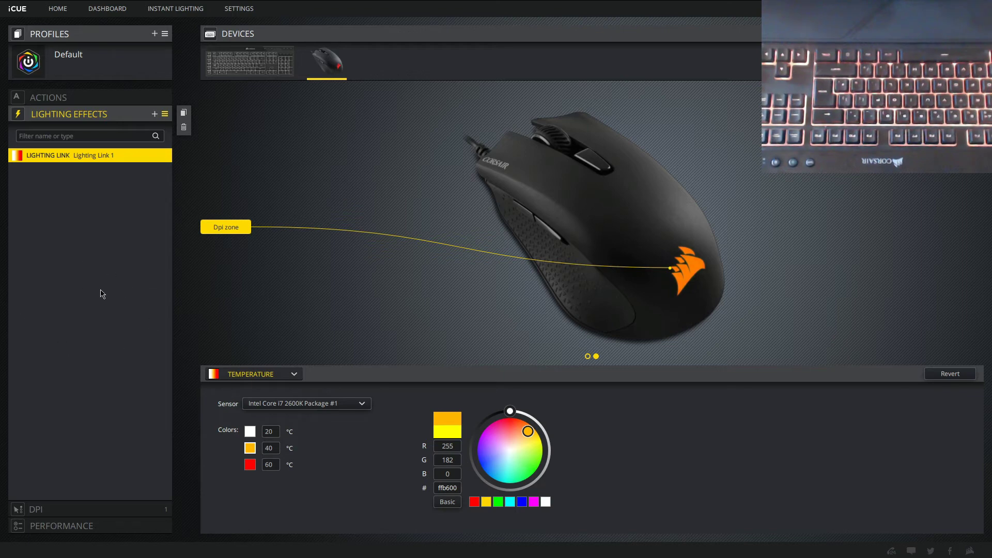
Select the K55 RGB keyboard to view its linked lighting effect.
mouse_move(157, 155)
click(245, 74)
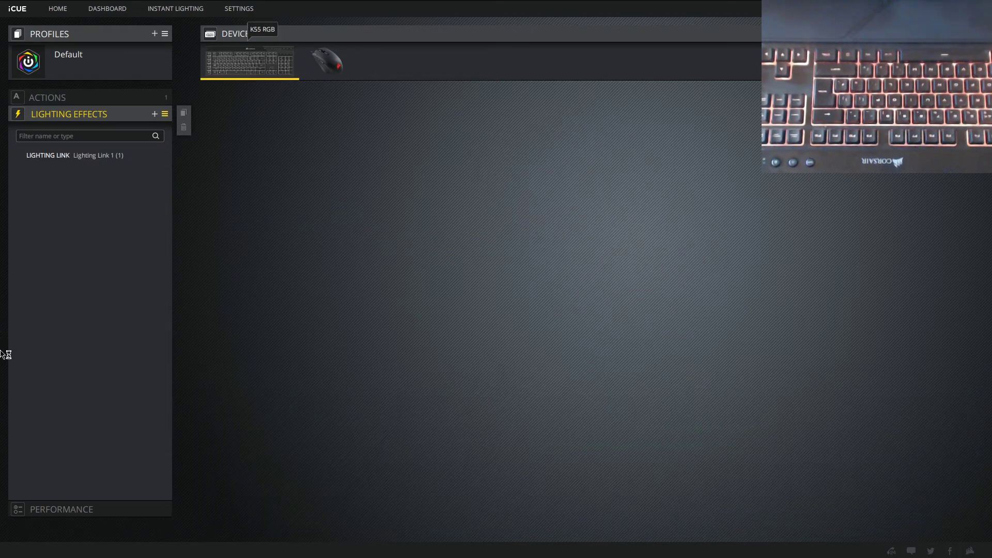
Leave the unresponsive window and relaunch iCUE from the installed programs.
key(alt+Tab)
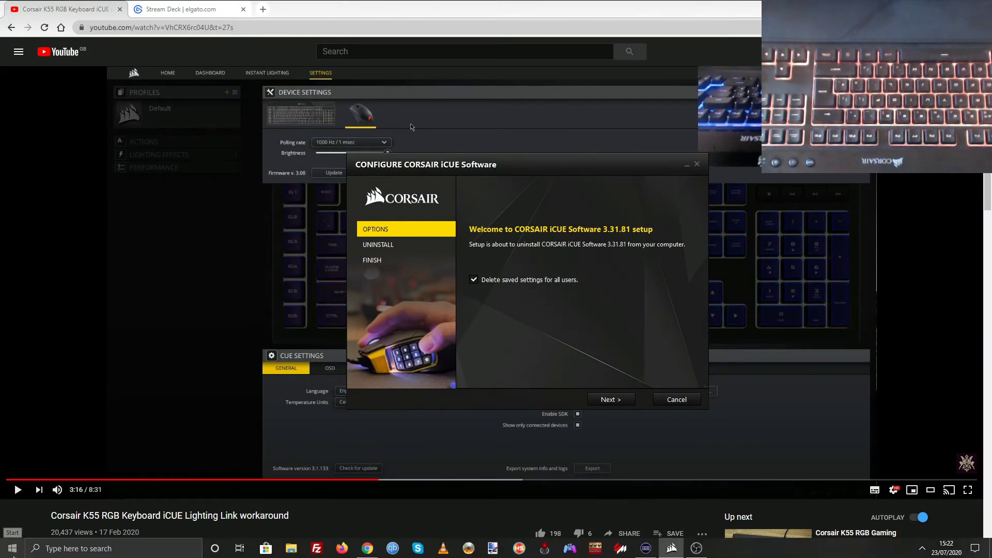
click(12, 554)
scroll(202, 413, down, 2)
click(201, 469)
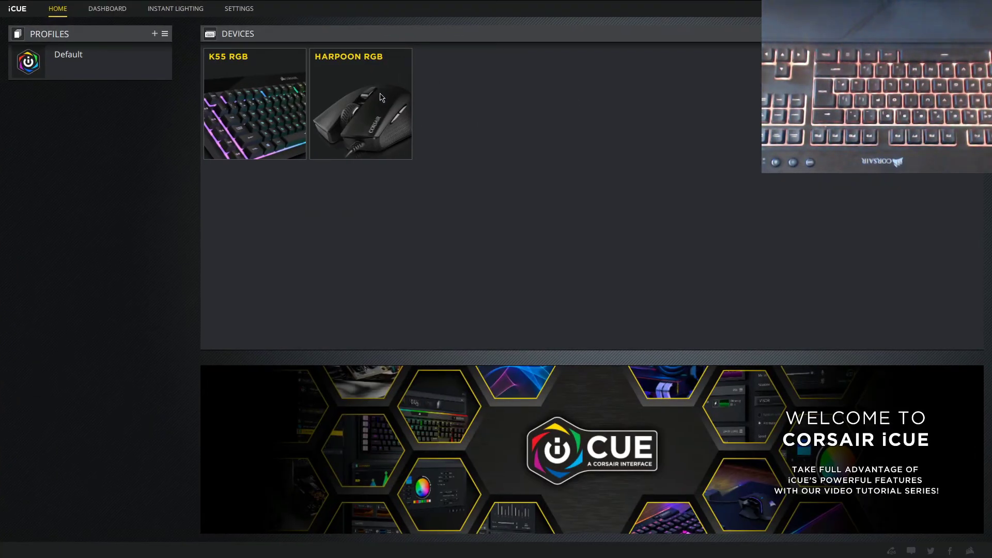
View the Harpoon mouse's DPI settings and return to the K55 keyboard's page.
click(382, 95)
click(70, 130)
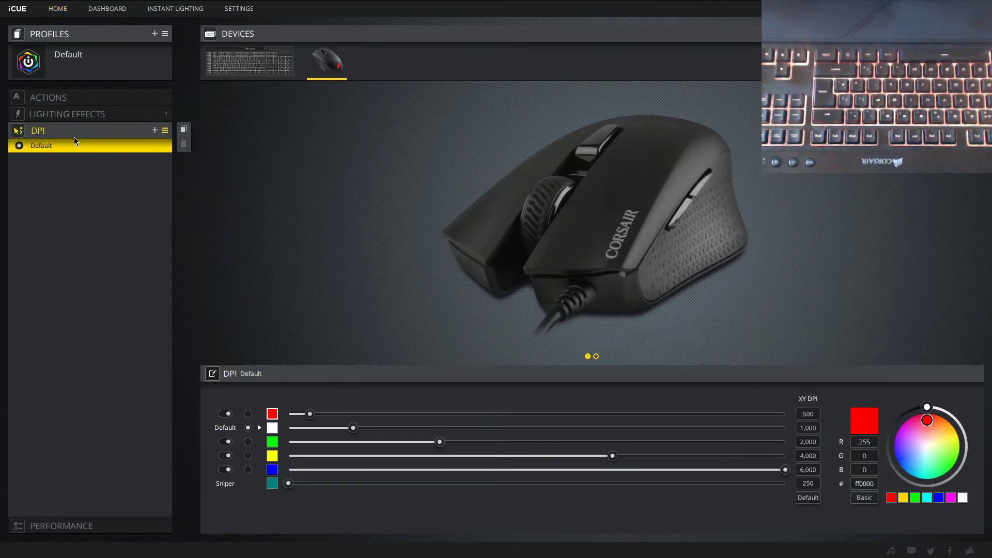
click(248, 57)
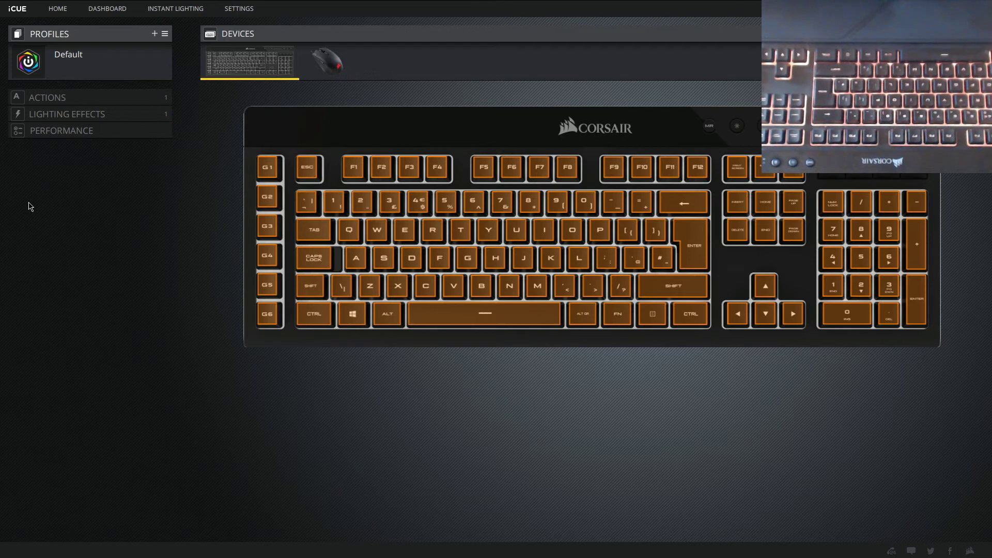
View the K55 keyboard's performance settings, open its actions and dismiss the G-keys notice.
click(68, 132)
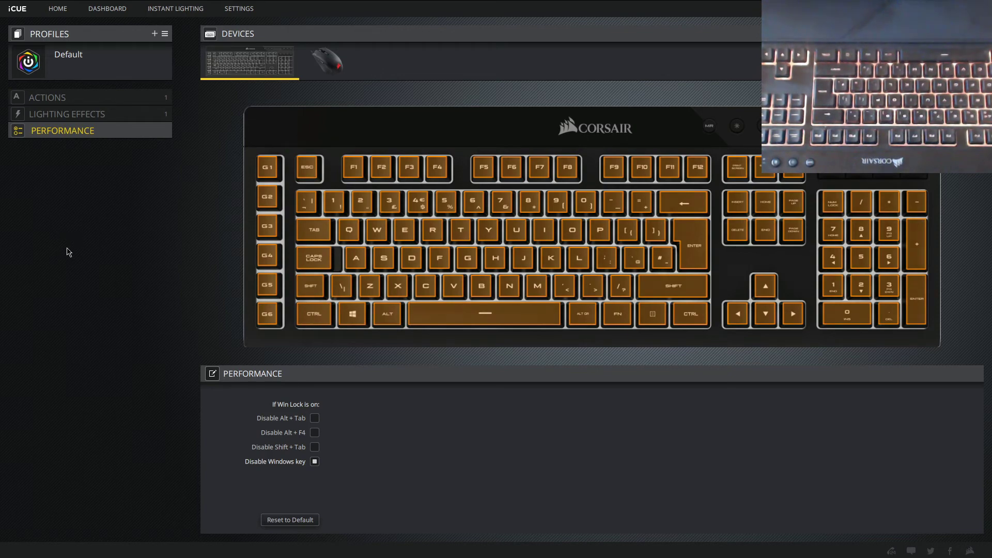
click(59, 97)
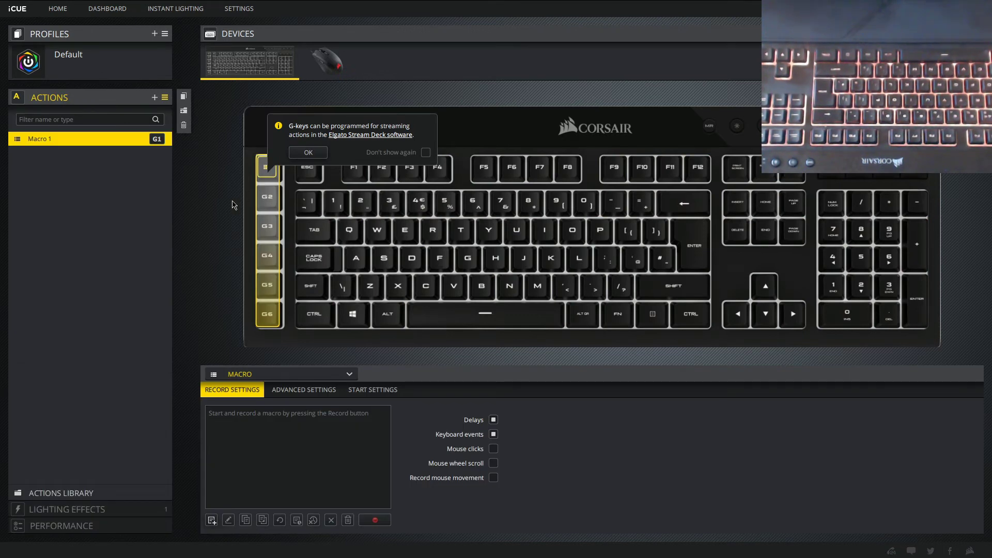
click(319, 157)
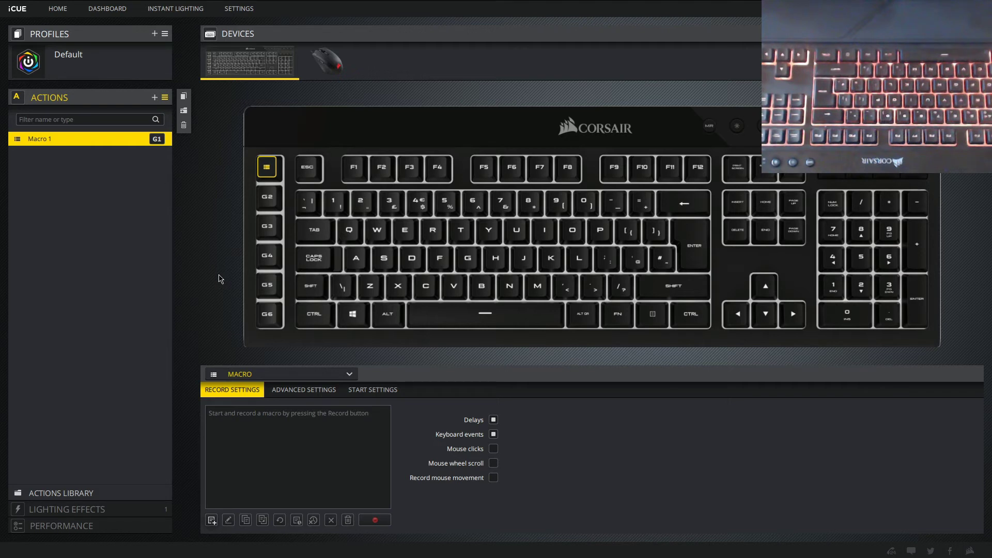
Delete the existing macro action and create a new macro assigned to the G1 key.
click(160, 139)
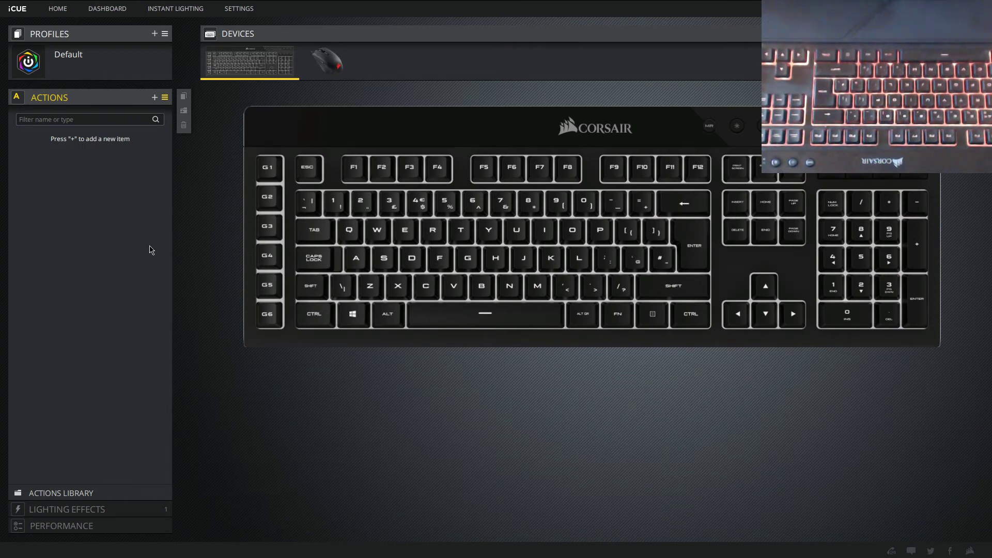
click(154, 97)
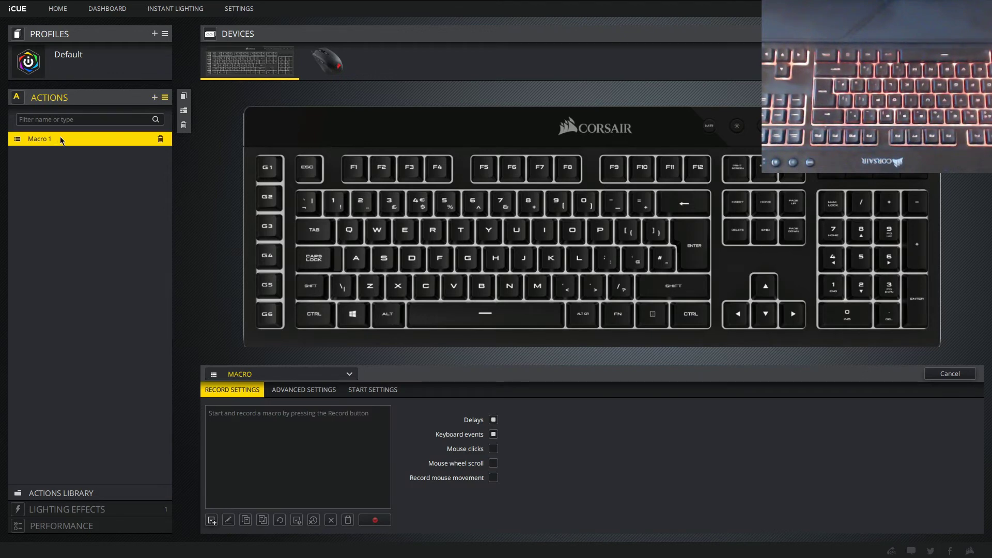
click(267, 167)
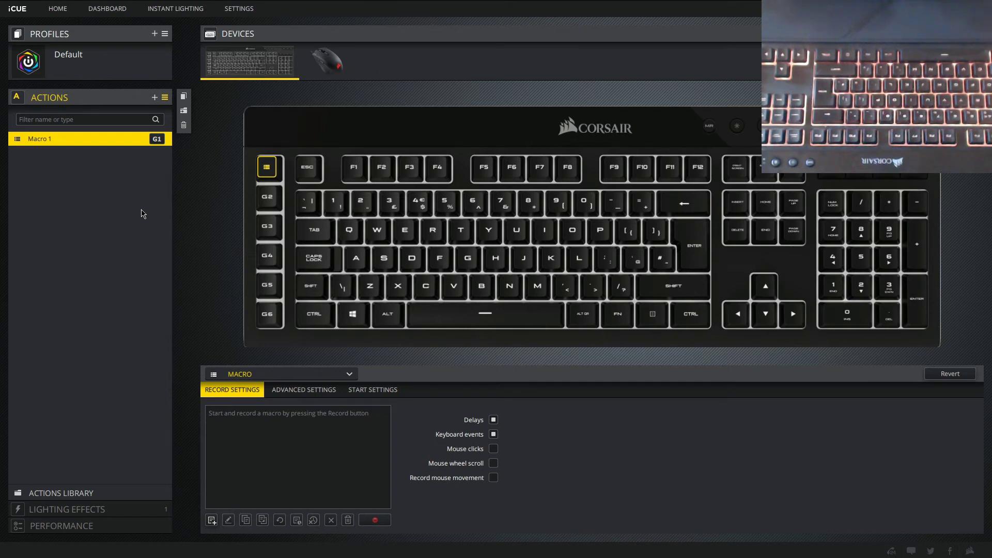
Record a test macro on G1 with random letters, spaces and a final Enter, and clear the recorded events.
click(375, 520)
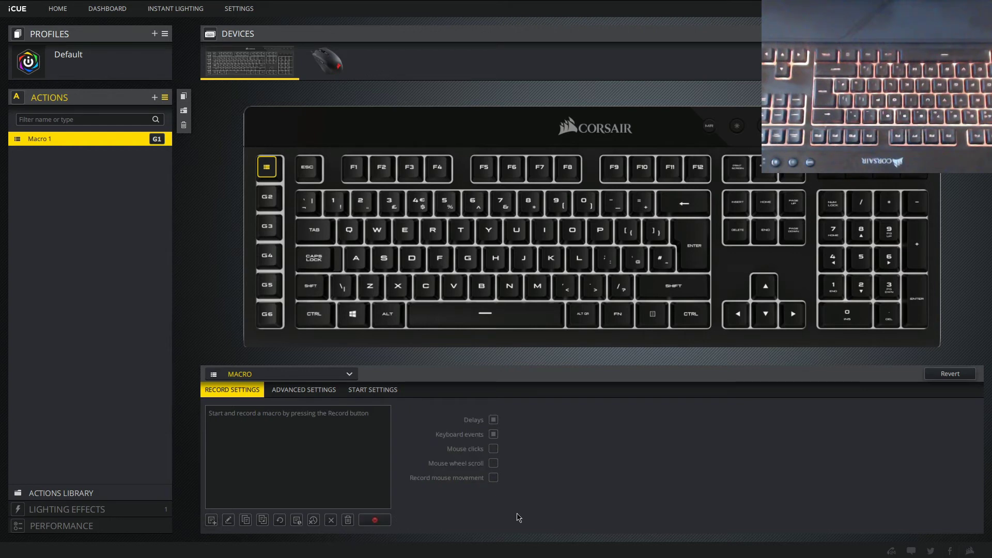
key(j)
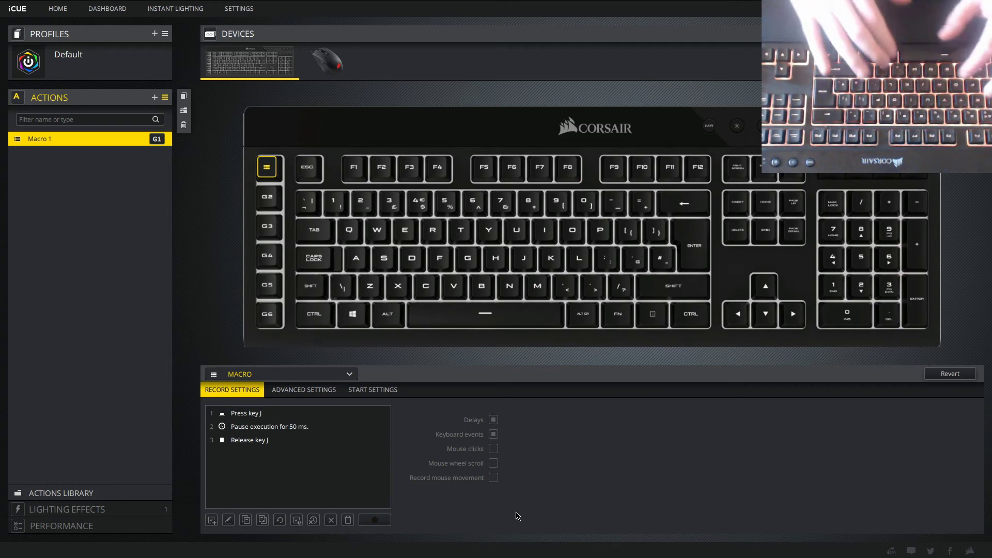
key(k)
key(l)
key(o)
key(d)
key(f)
key(h)
key(space)
key(j)
key(space)
key(h)
key(g)
key(u)
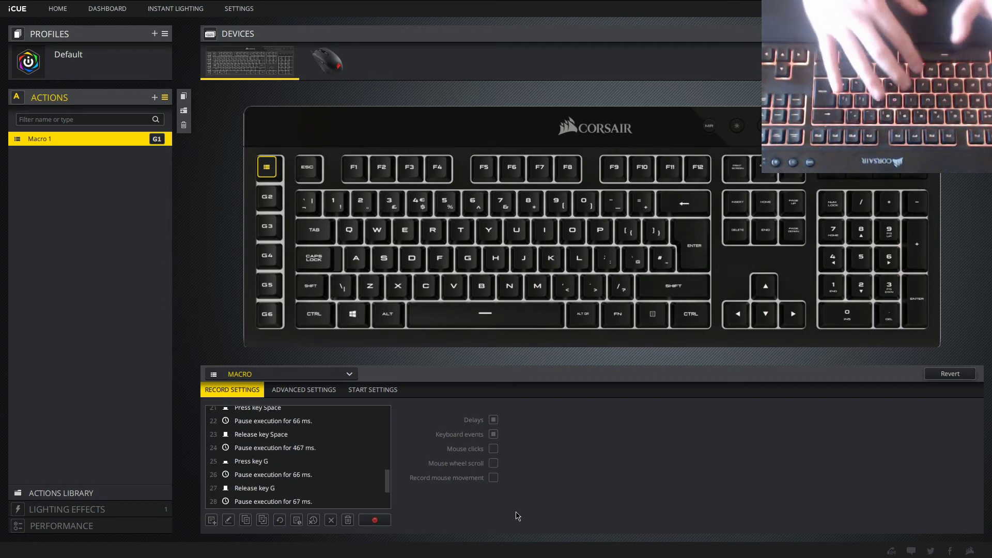
key(y)
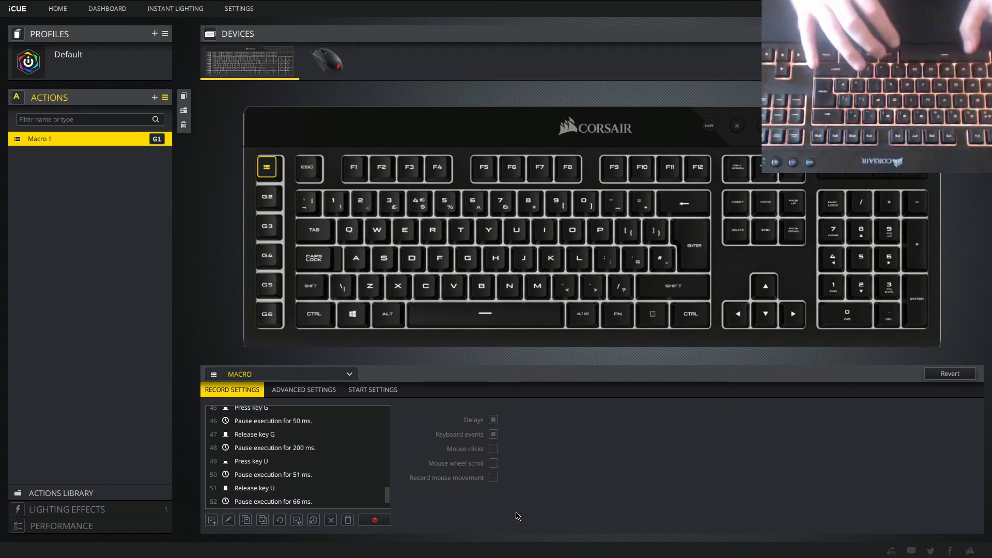
key(s)
key(Return)
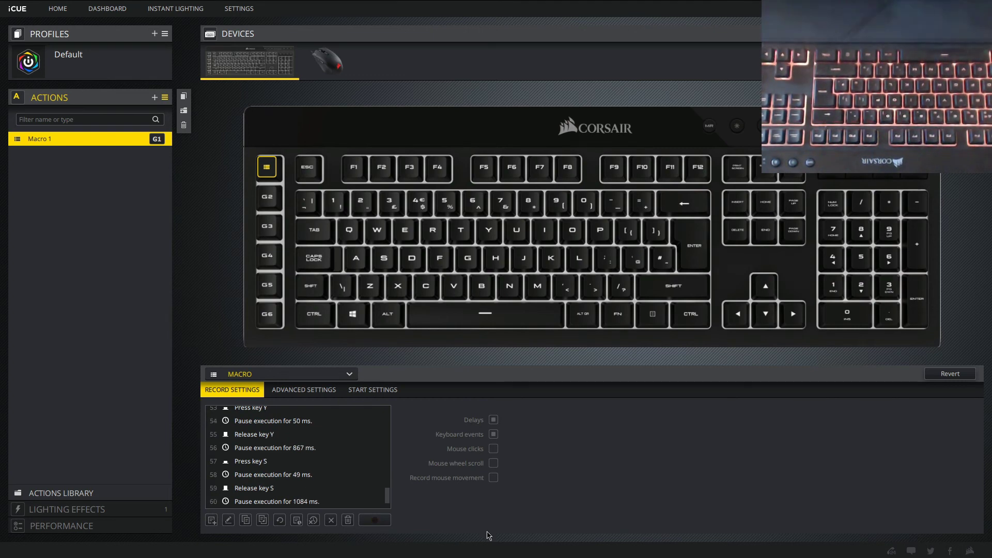
click(376, 520)
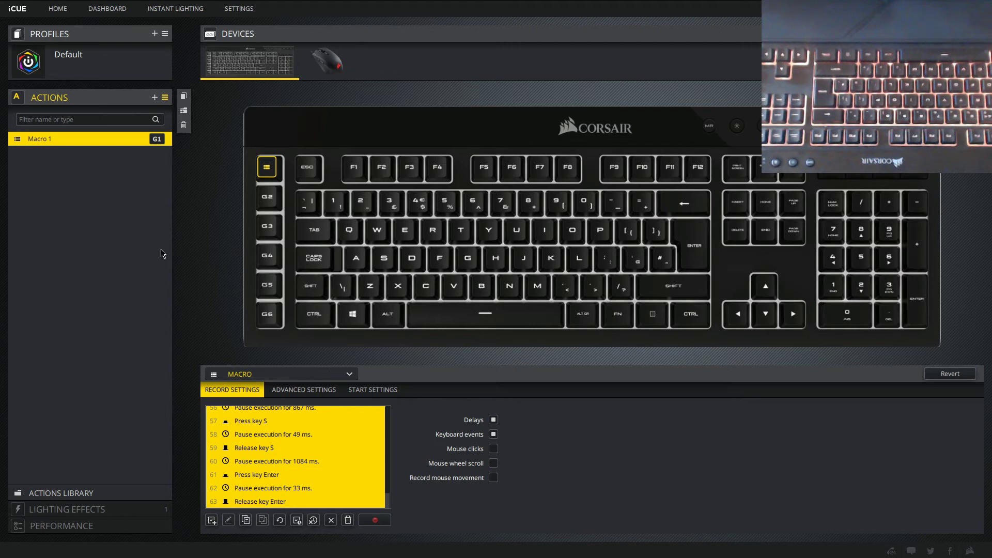
click(348, 520)
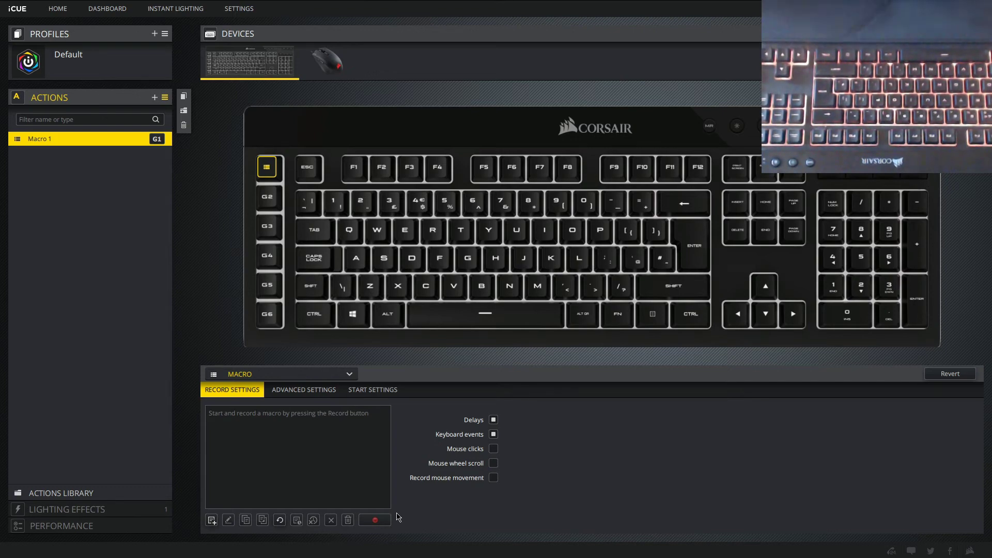
Record a G1 macro consisting of a single Left Windows key press.
key(super+Down)
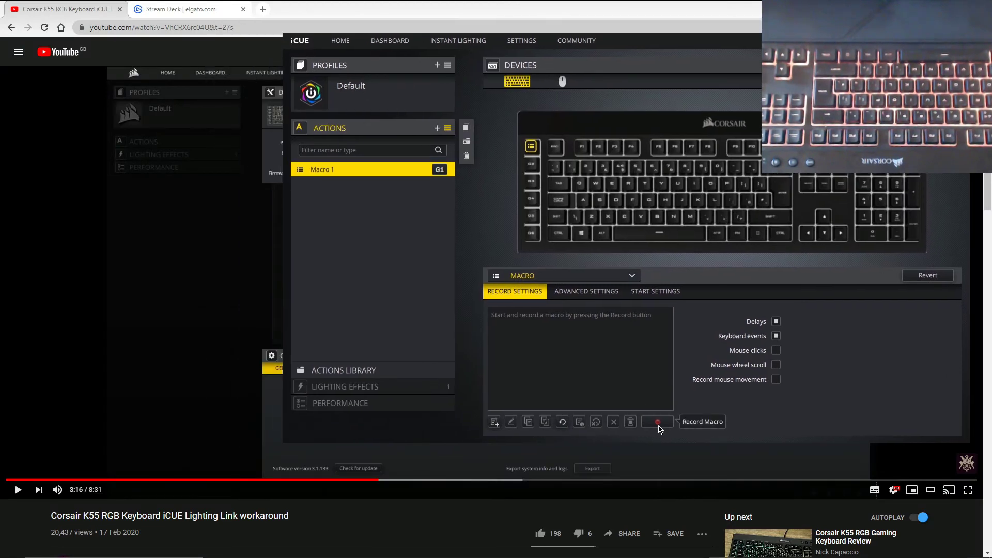
click(658, 427)
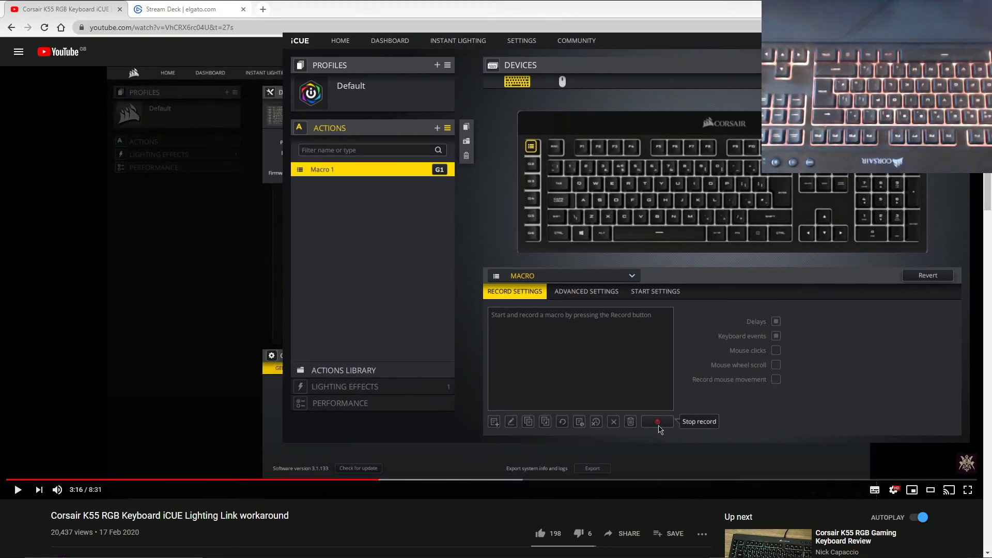
key(super)
click(659, 427)
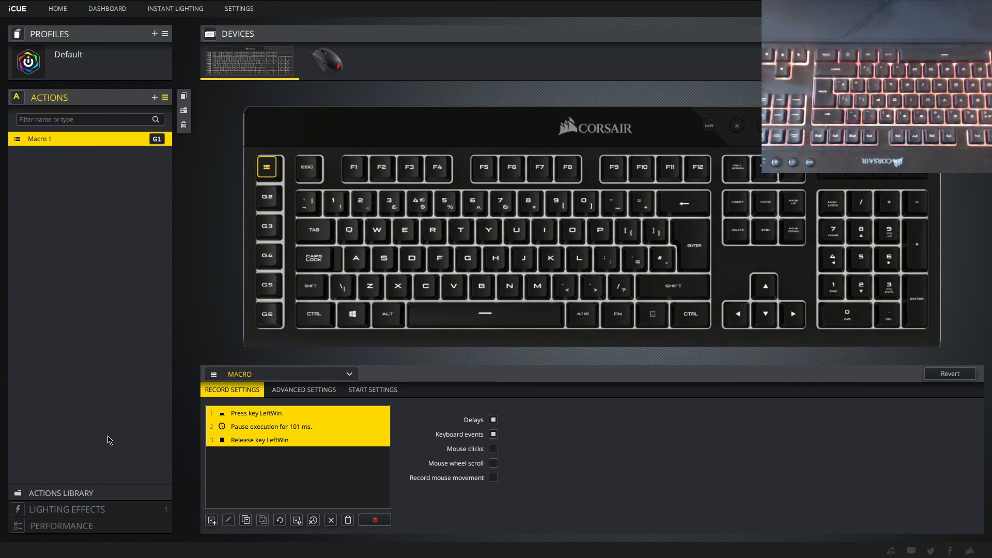
Test the G1 macro by opening and closing the Start menu, and clear its recorded events.
key(super)
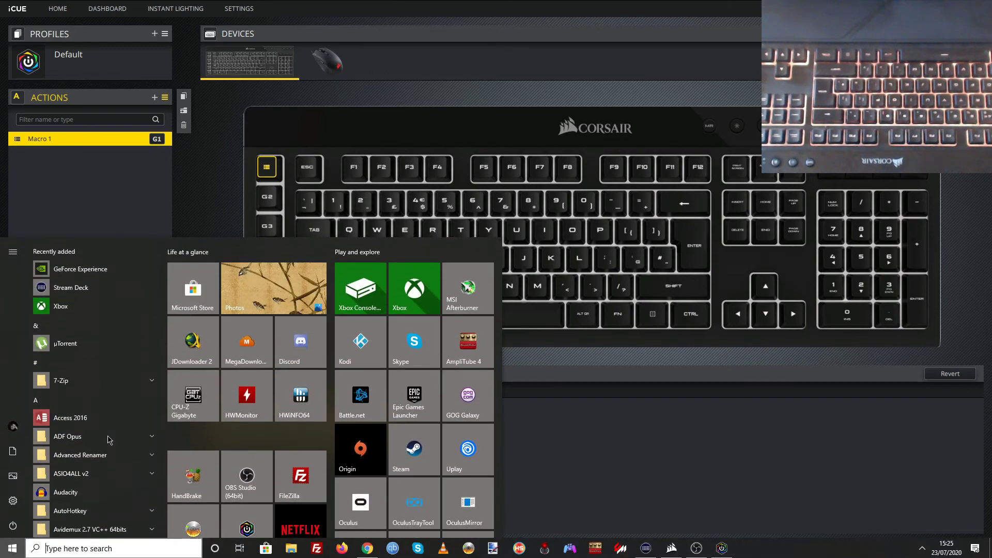
key(super)
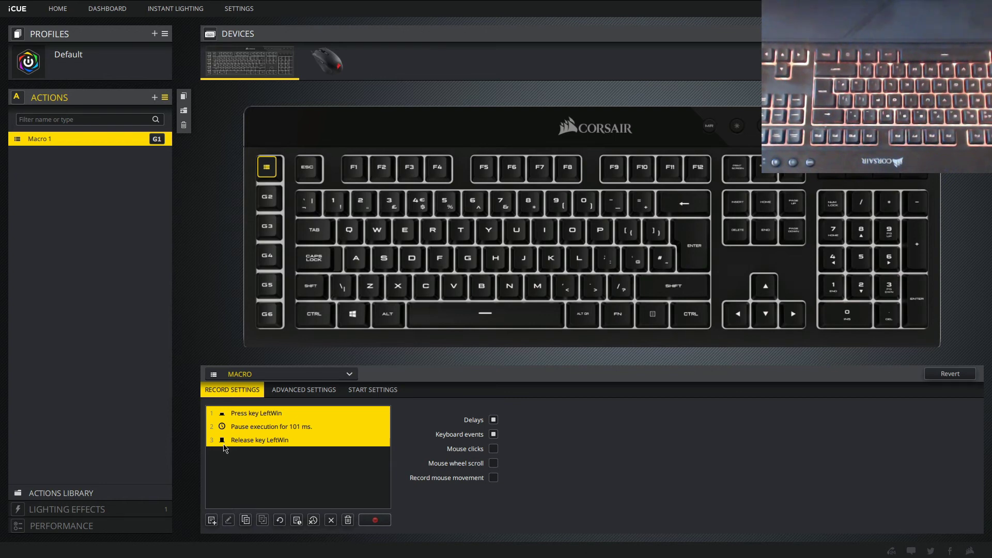
click(353, 522)
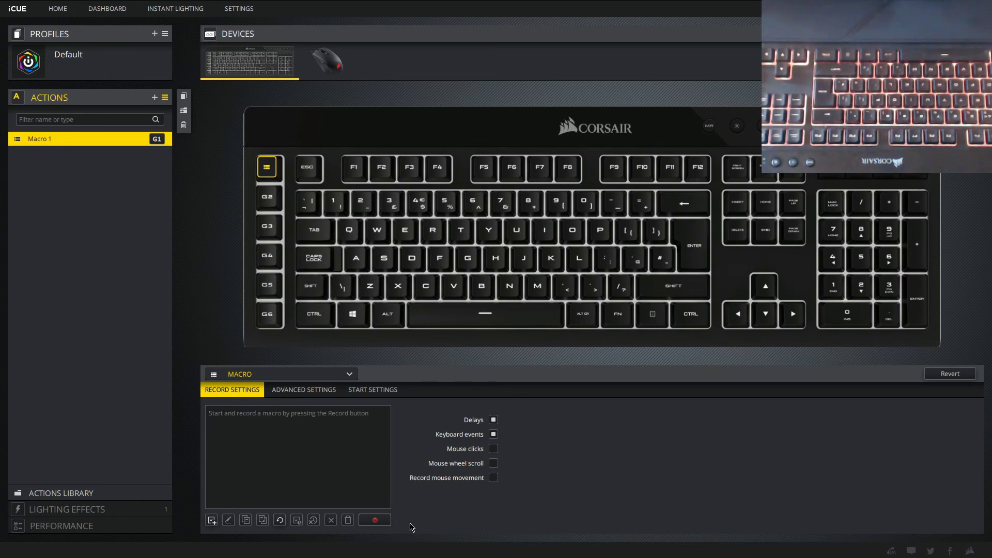
Record the key combination Ctrl+Shift+I in the G1 macro and clear the recorded events.
click(383, 520)
key(ctrl)
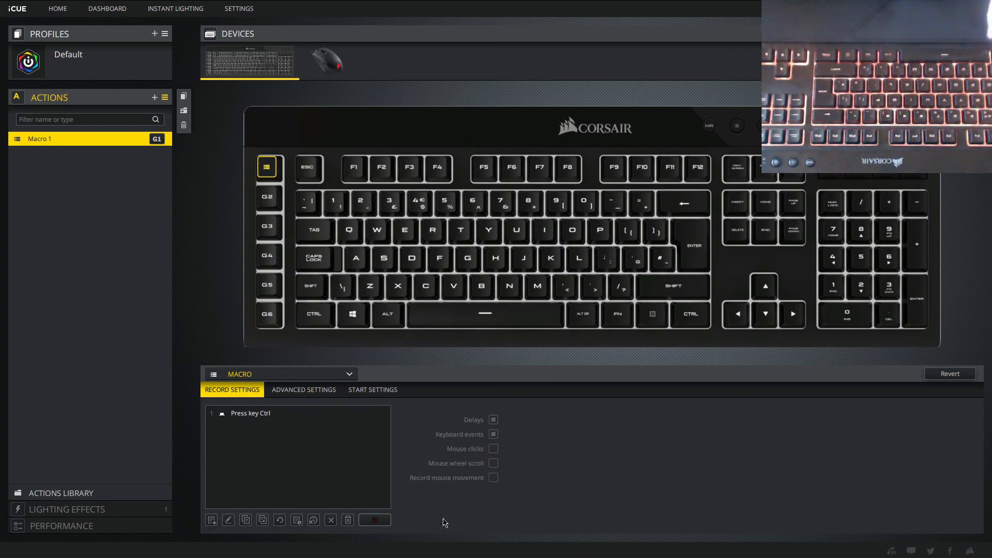
key(shift)
key(i)
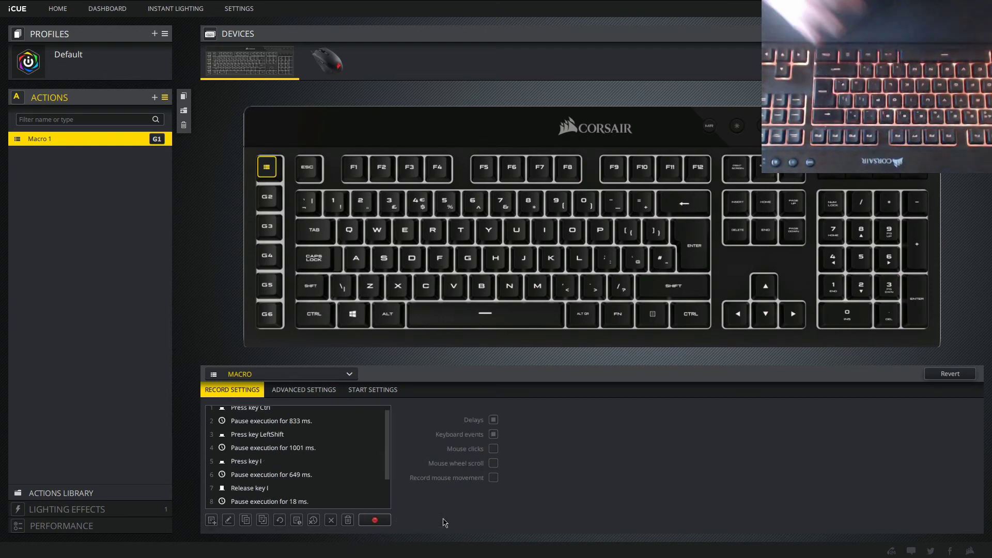
click(379, 522)
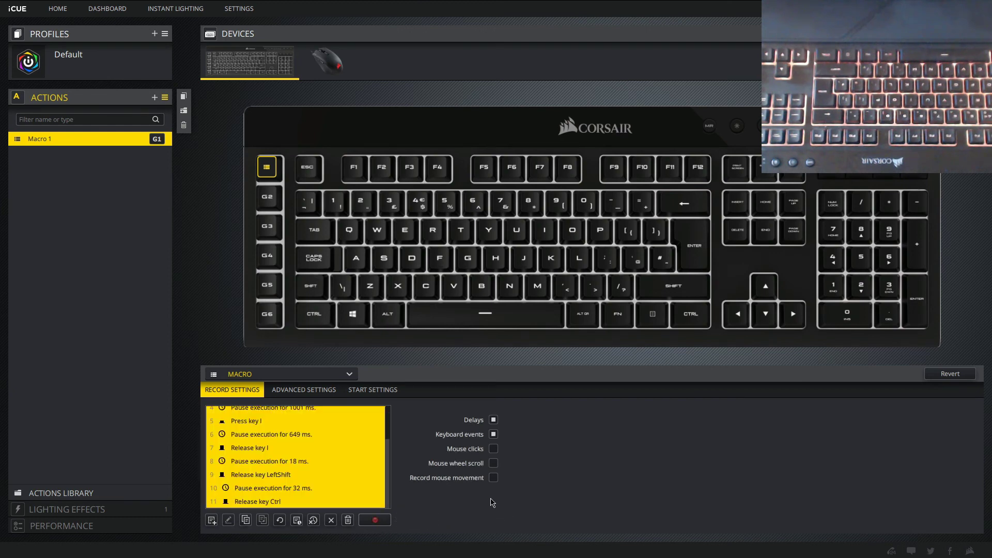
click(348, 521)
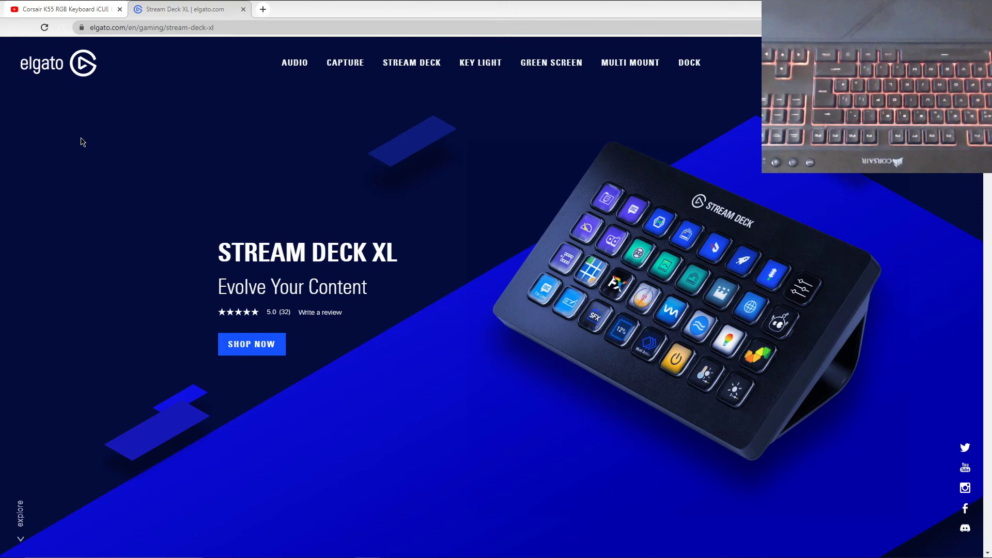
Look through Elgato's product pages for the Stream Deck Mini, Stream Deck and Stream Deck XL.
mouse_move(413, 64)
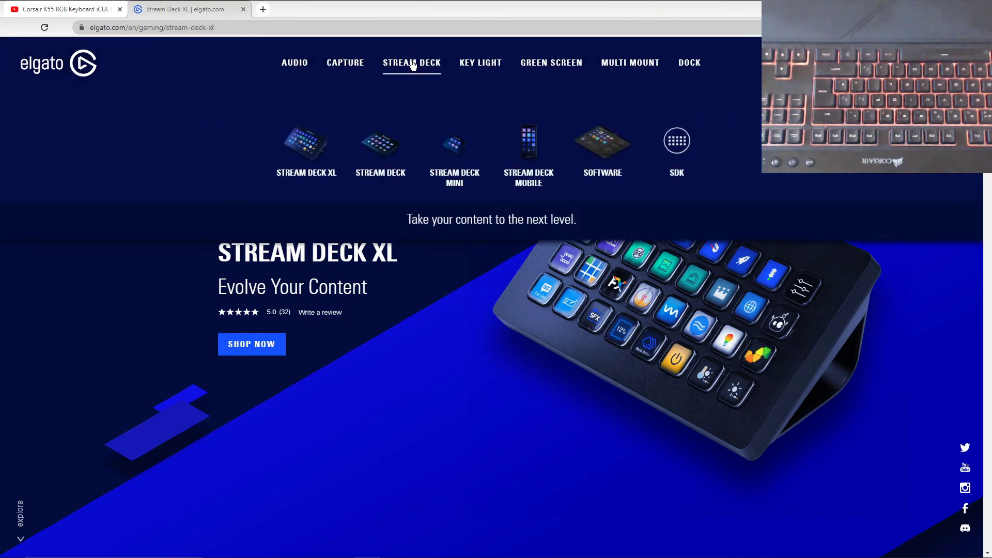
click(448, 153)
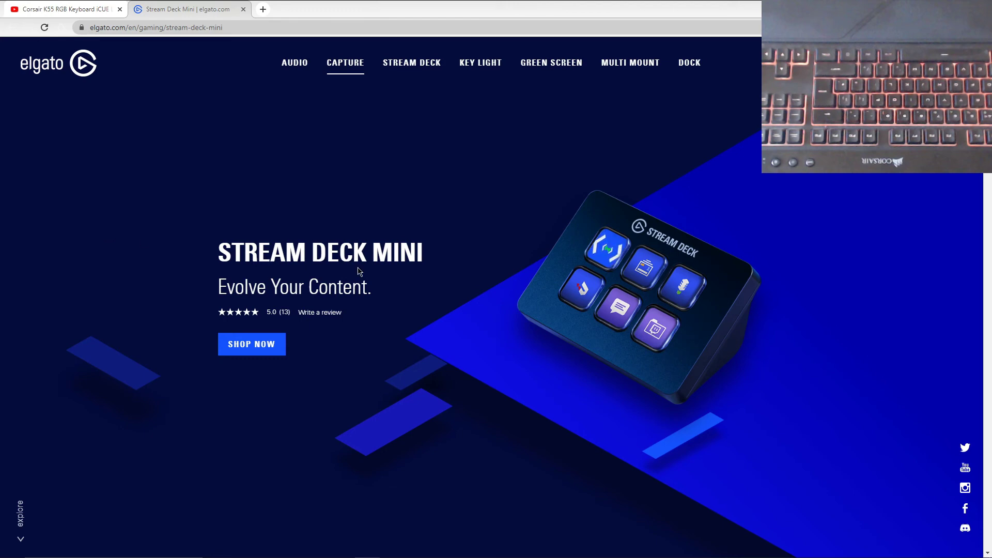
mouse_move(411, 66)
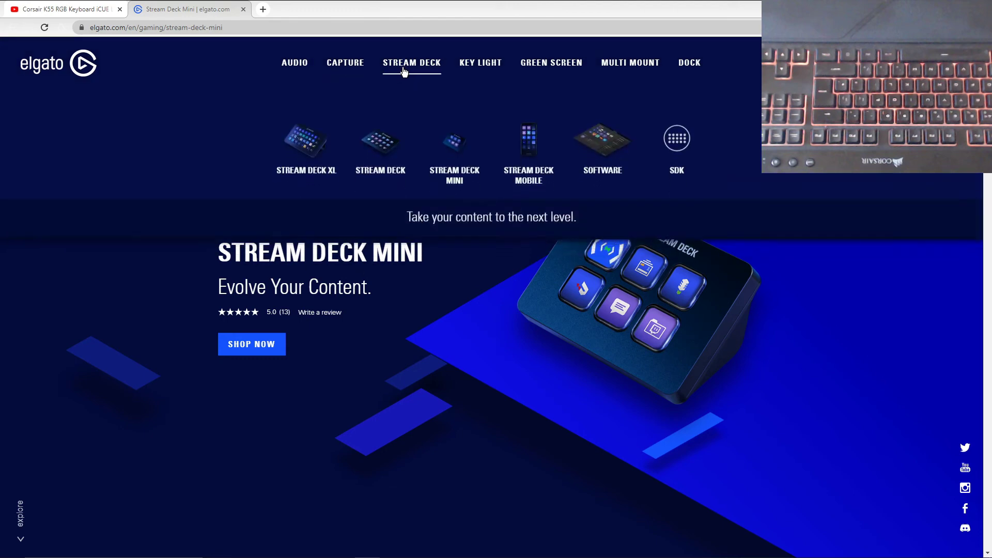
click(381, 153)
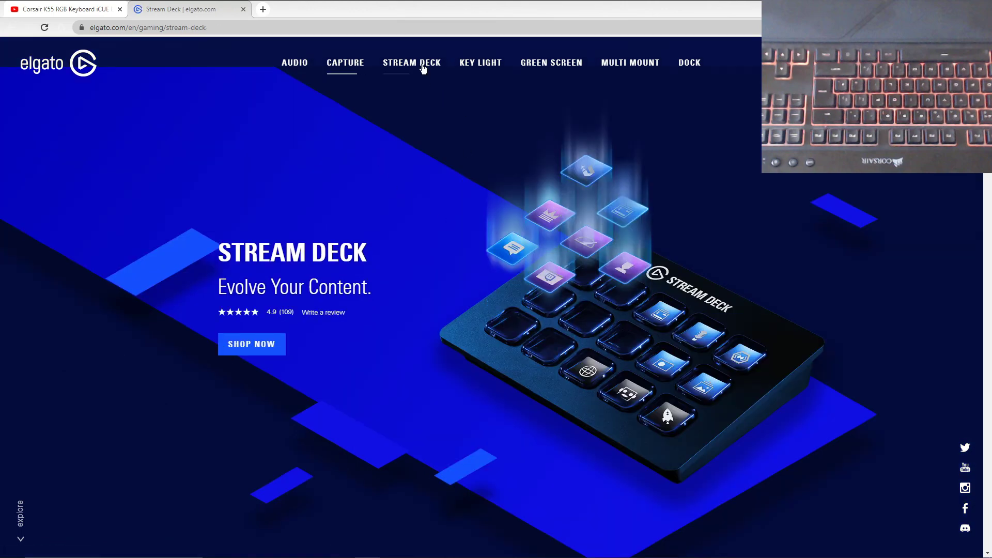
mouse_move(422, 68)
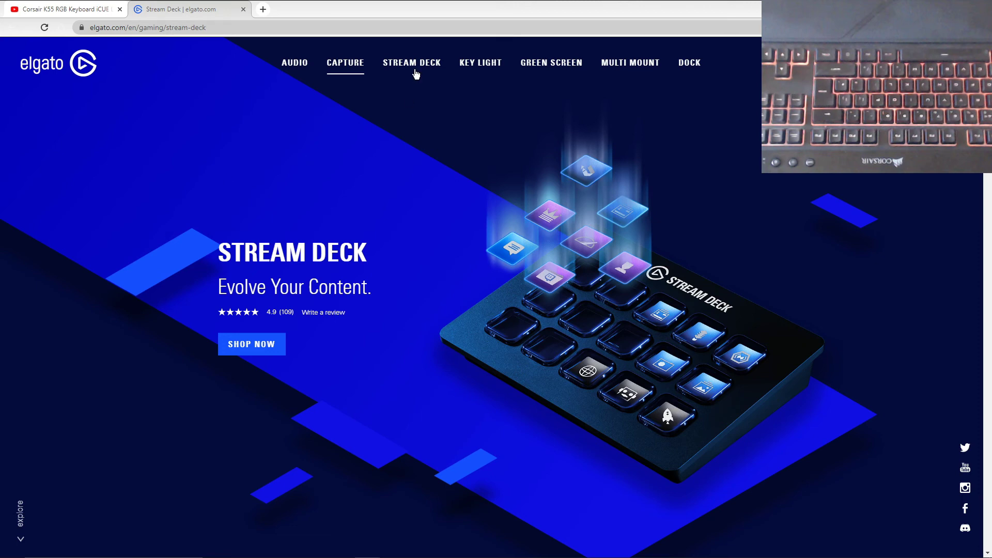
click(309, 161)
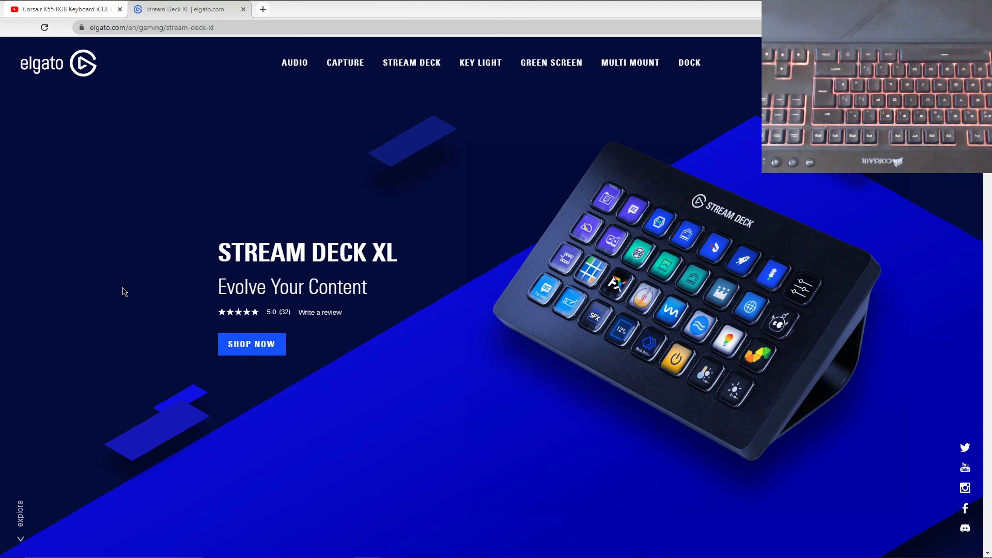
Switch to iCUE to view its general settings, and switch to the Stream Deck application.
key(alt+Tab)
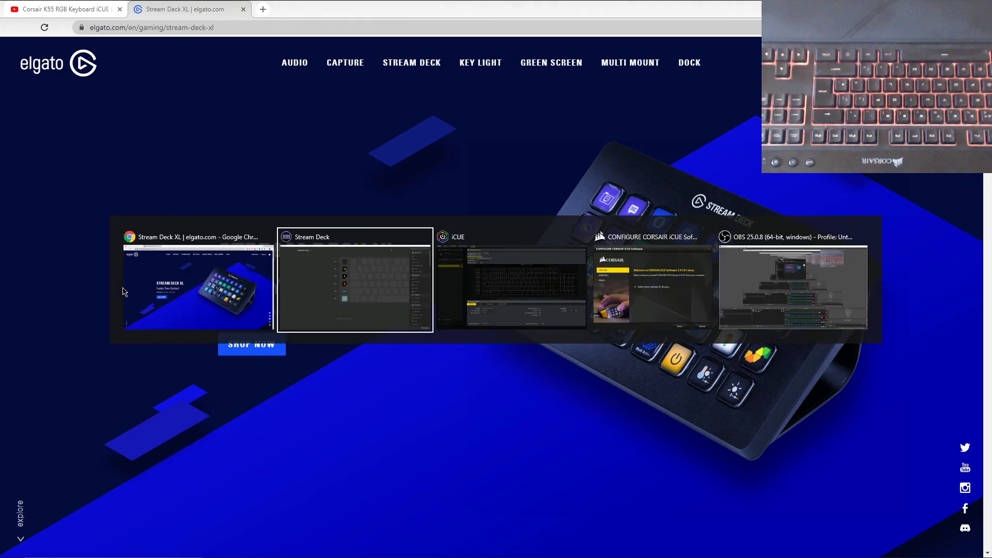
key(alt+Tab)
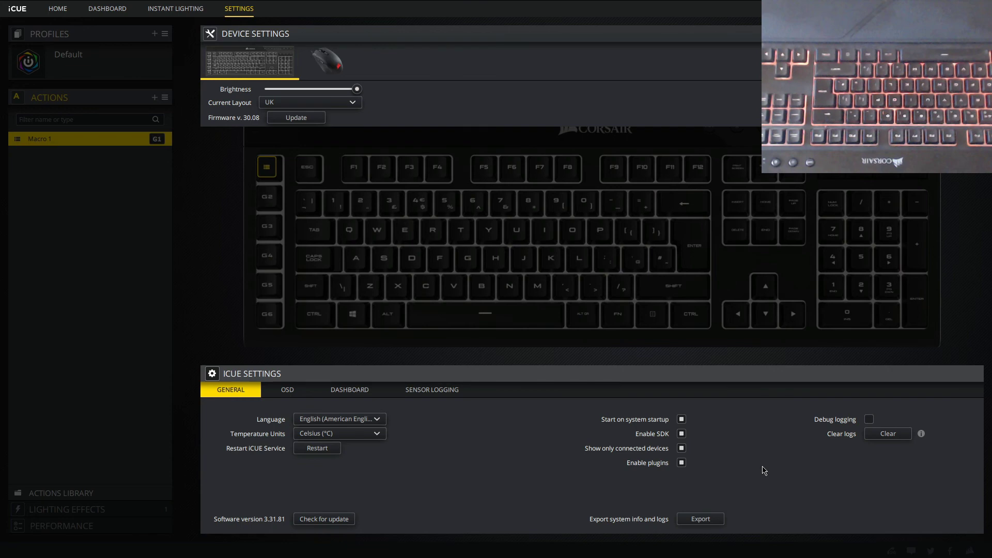
key(alt+Tab)
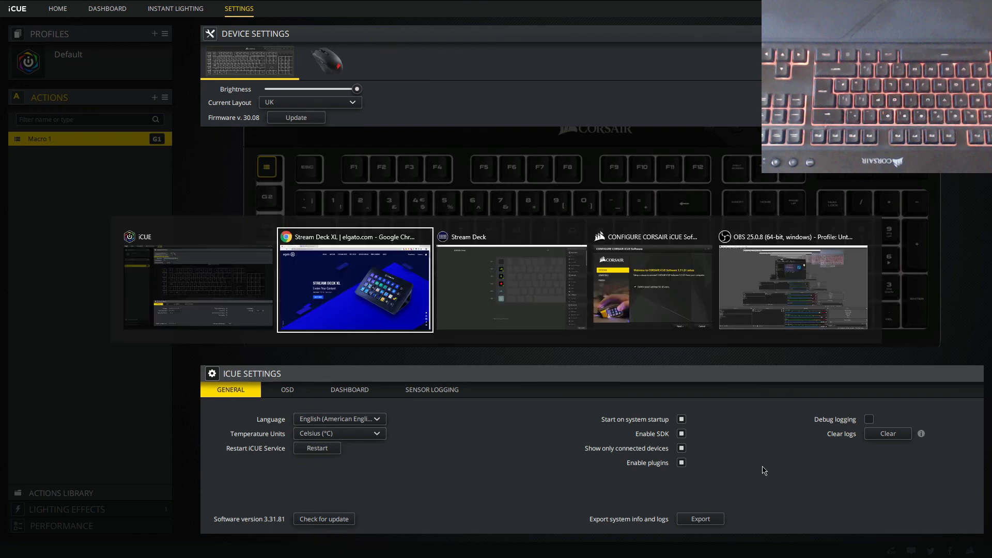
key(alt+Tab)
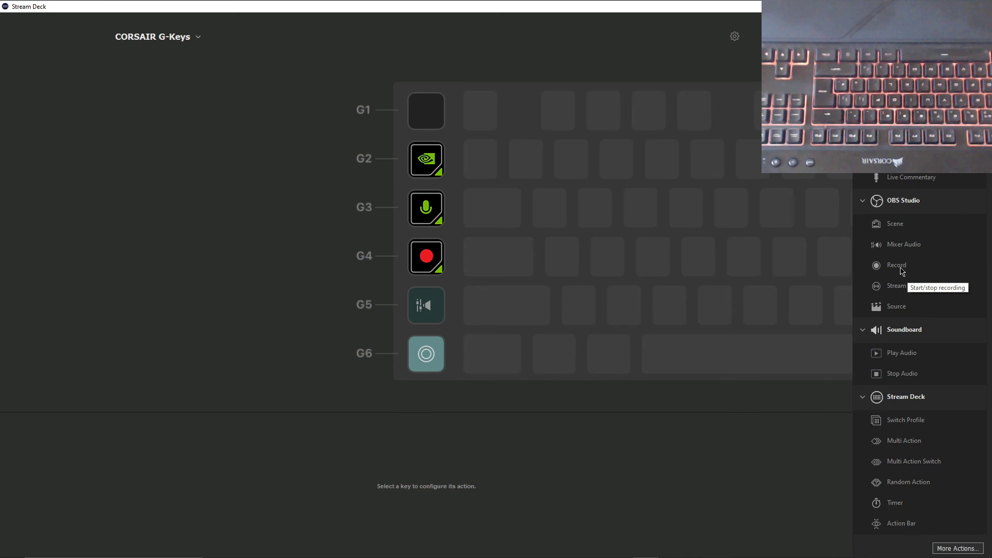
Try to place the OBS Studio Record action on G6 and the Mixer Audio action on G5.
drag(900, 270, 693, 314)
drag(614, 333, 879, 265)
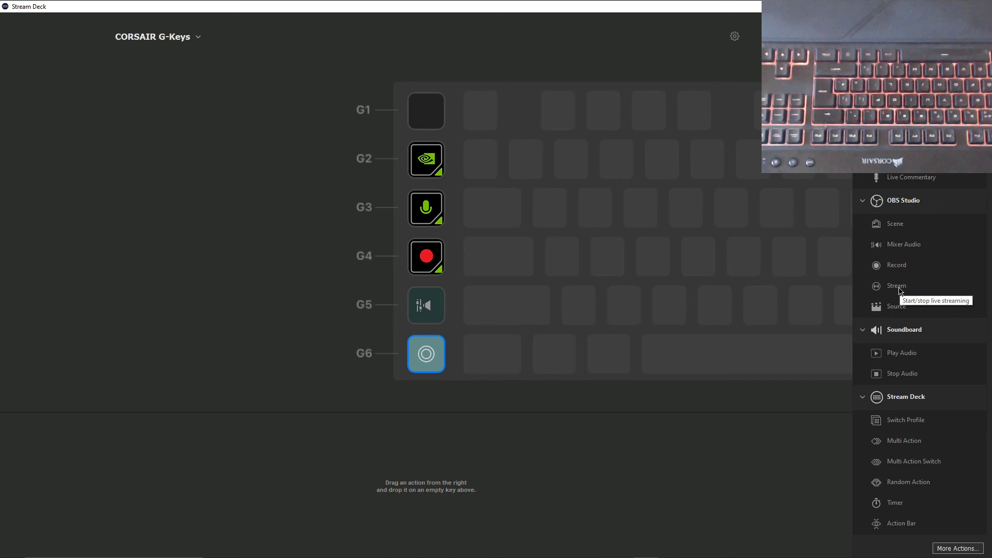
mouse_move(910, 244)
mouse_down()
mouse_move(781, 269)
mouse_move(424, 306)
mouse_move(636, 293)
mouse_move(910, 246)
mouse_up()
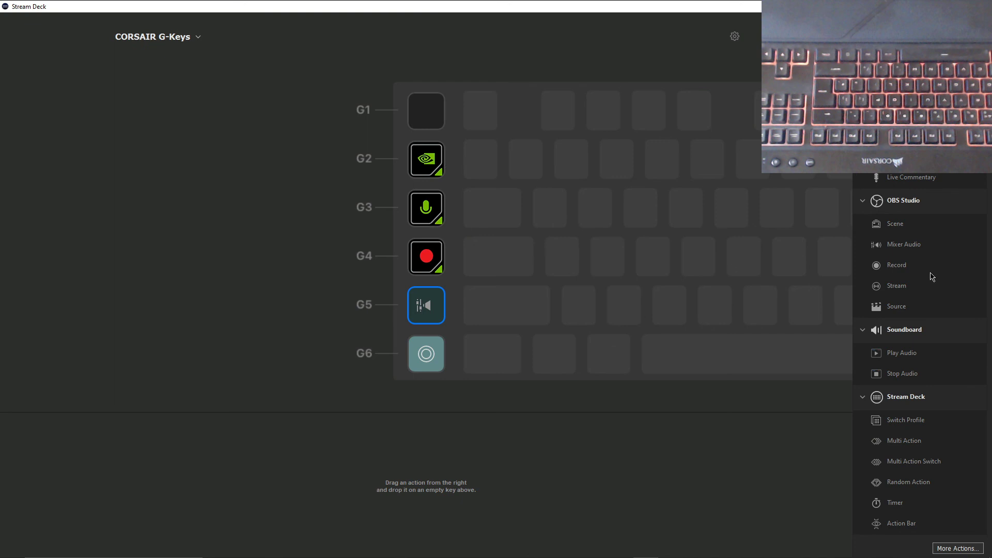
Browse the most popular installable Stream Deck plugins, including ShadowPlay, Voicemod and Twitch Studio, and close the plugin catalogue.
click(947, 546)
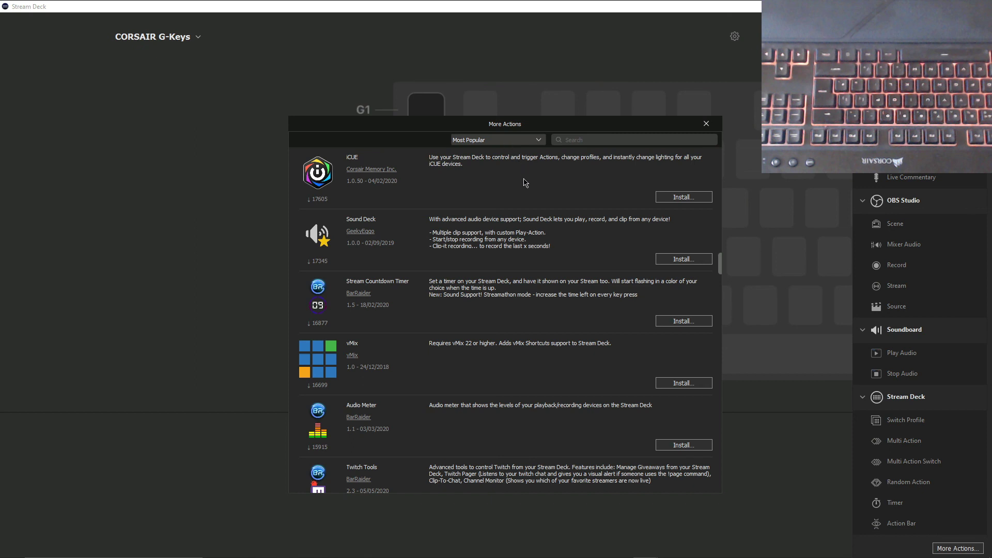
scroll(504, 271, up, 5)
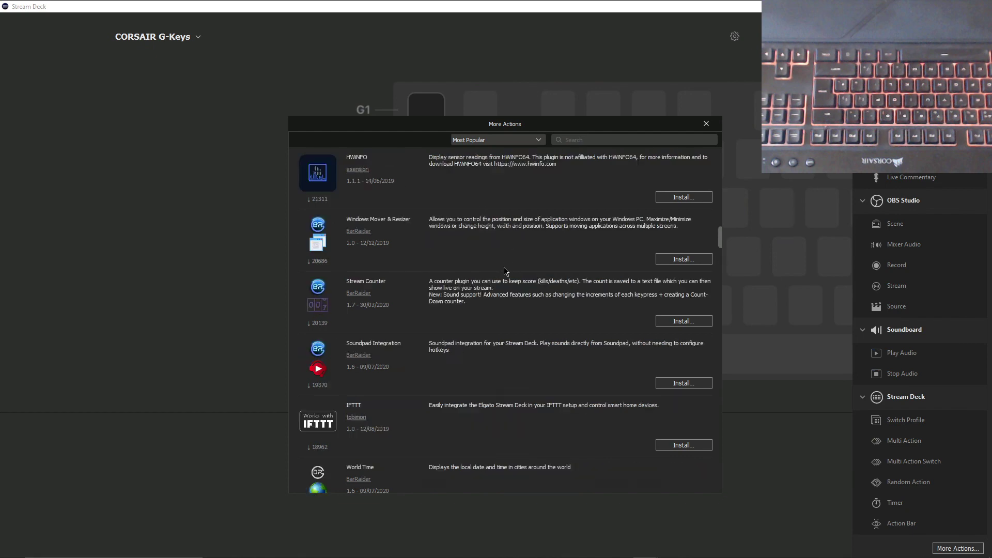
scroll(504, 271, up, 10)
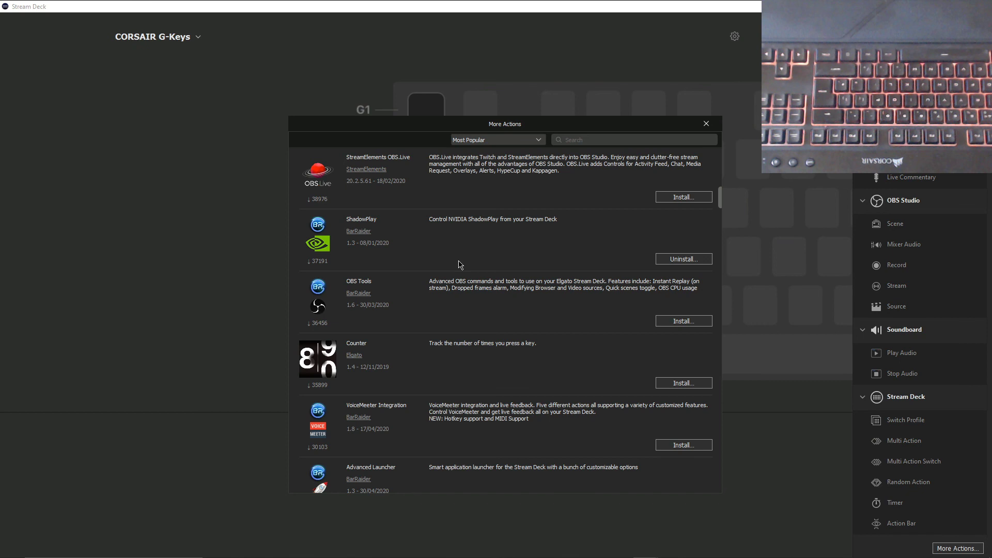
scroll(469, 298, up, 5)
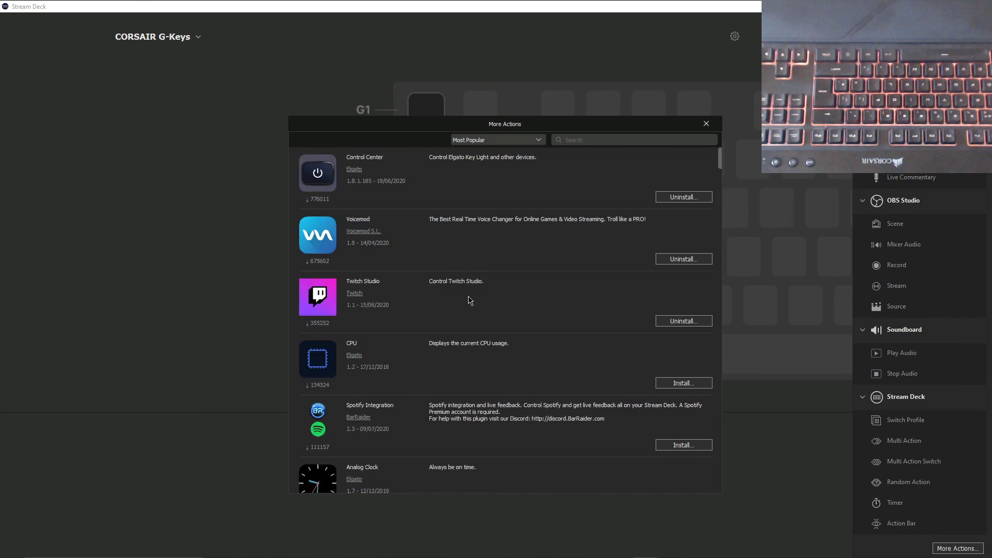
click(706, 124)
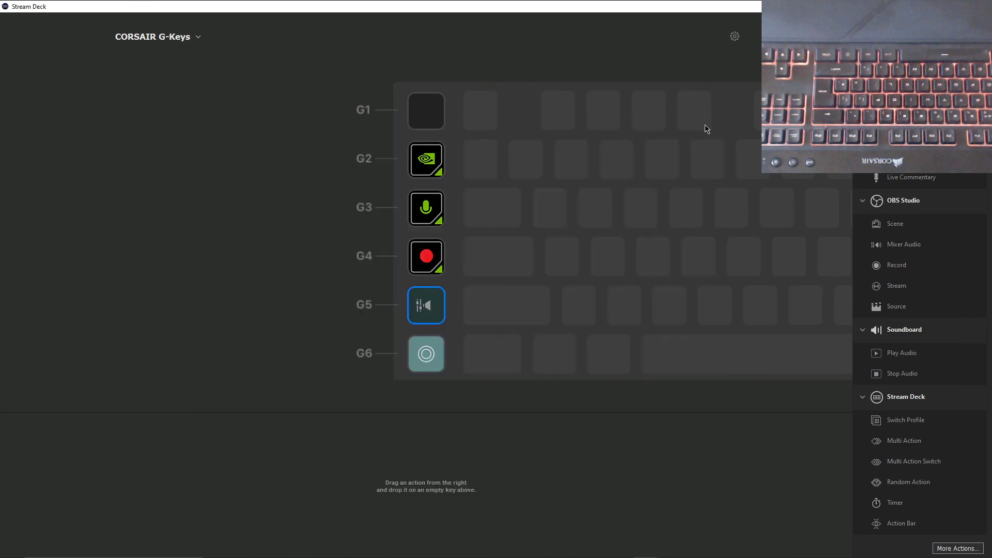
Locate the ShadowPlay Overlay Settings action in the action list, and show and hide the GeForce Experience overlay.
scroll(953, 226, down, 10)
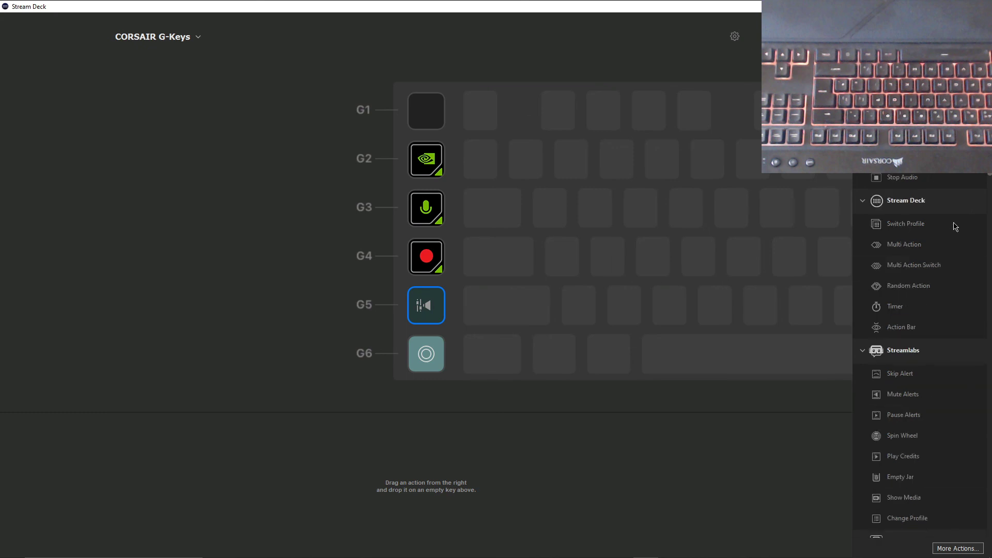
scroll(954, 226, down, 15)
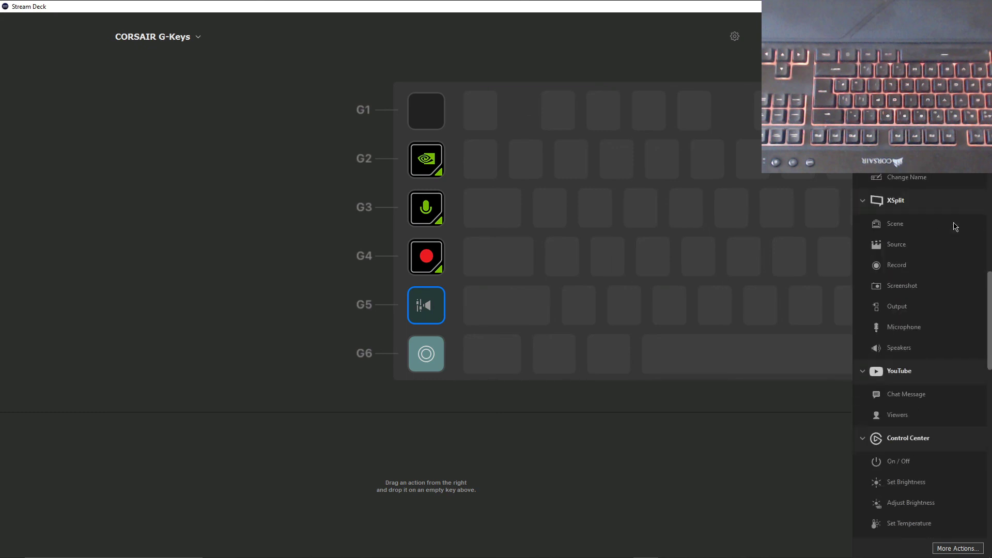
scroll(955, 227, down, 5)
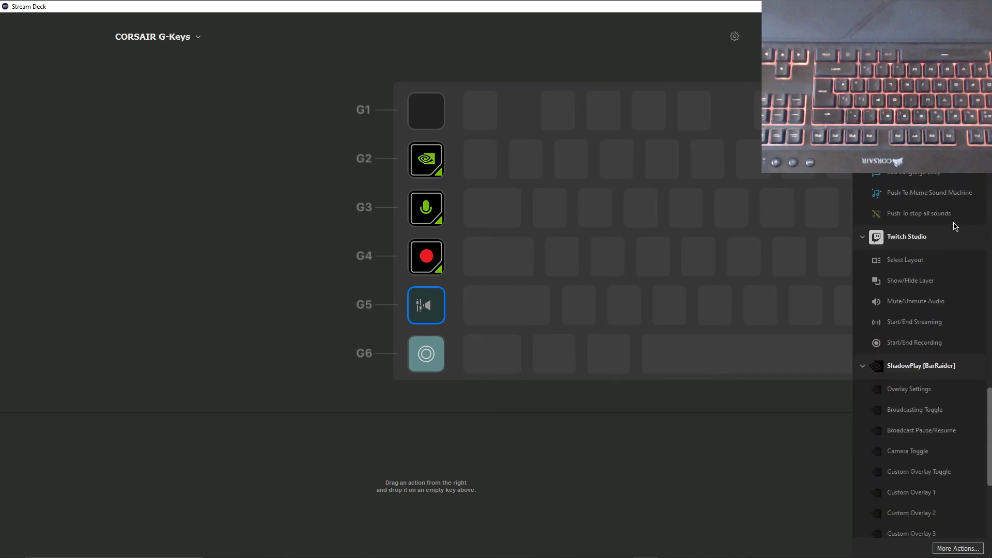
scroll(955, 226, down, 3)
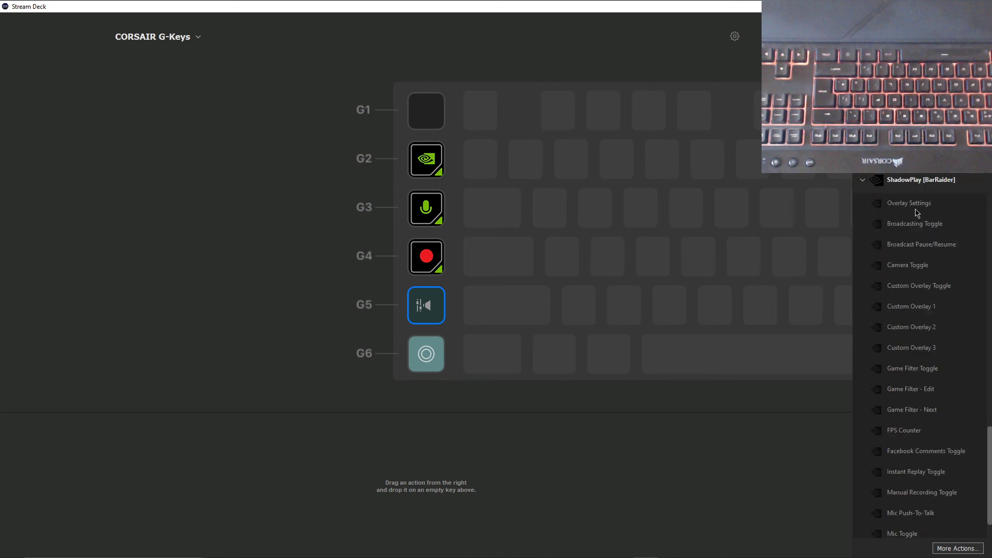
mouse_move(919, 207)
mouse_down()
mouse_move(612, 219)
mouse_move(435, 169)
mouse_move(759, 222)
mouse_move(936, 212)
mouse_up()
key(alt+z)
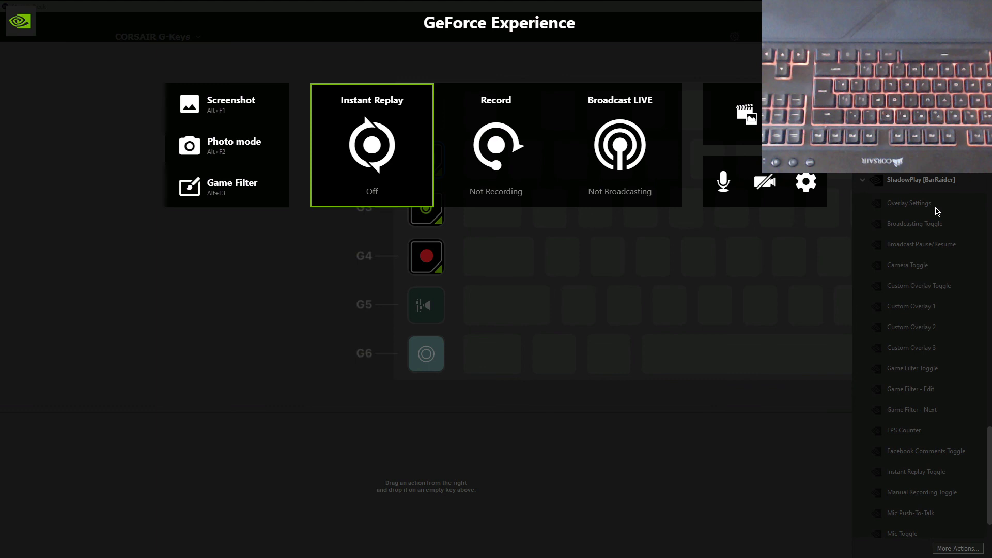
key(alt+z)
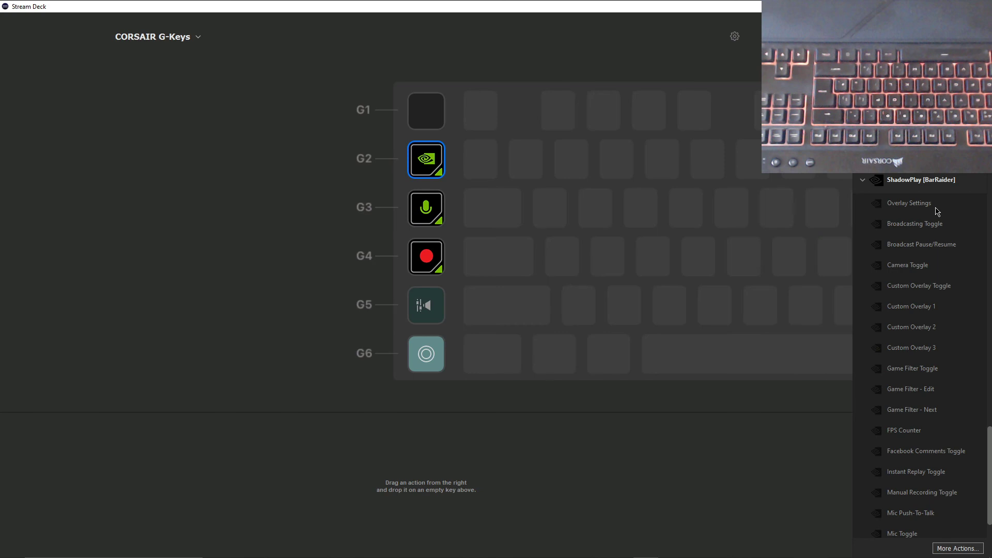
Examine the ShadowPlay Mic Toggle and Manual Recording Toggle actions in the action list.
scroll(935, 258, down, 2)
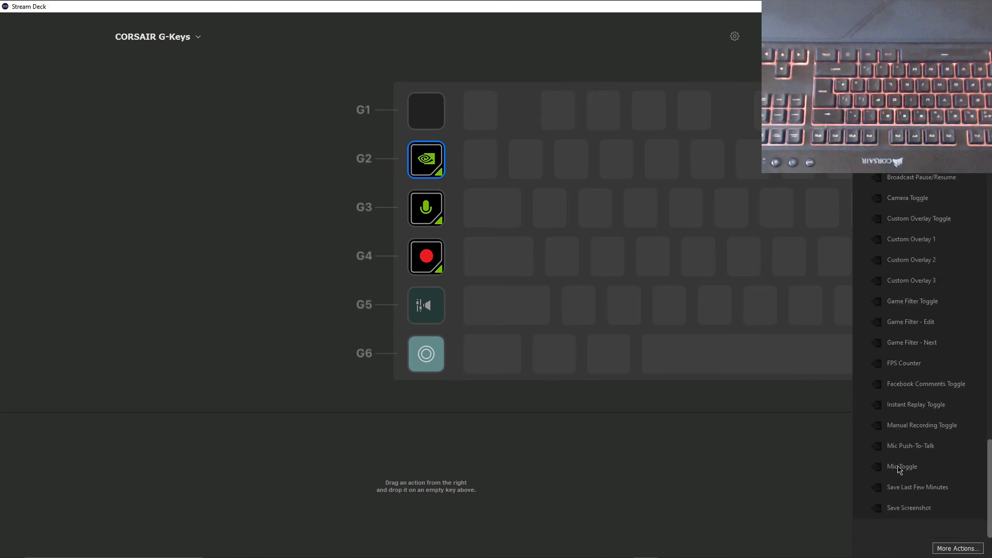
mouse_move(899, 469)
mouse_down()
mouse_move(708, 416)
mouse_move(414, 211)
mouse_move(911, 473)
mouse_move(890, 473)
mouse_up()
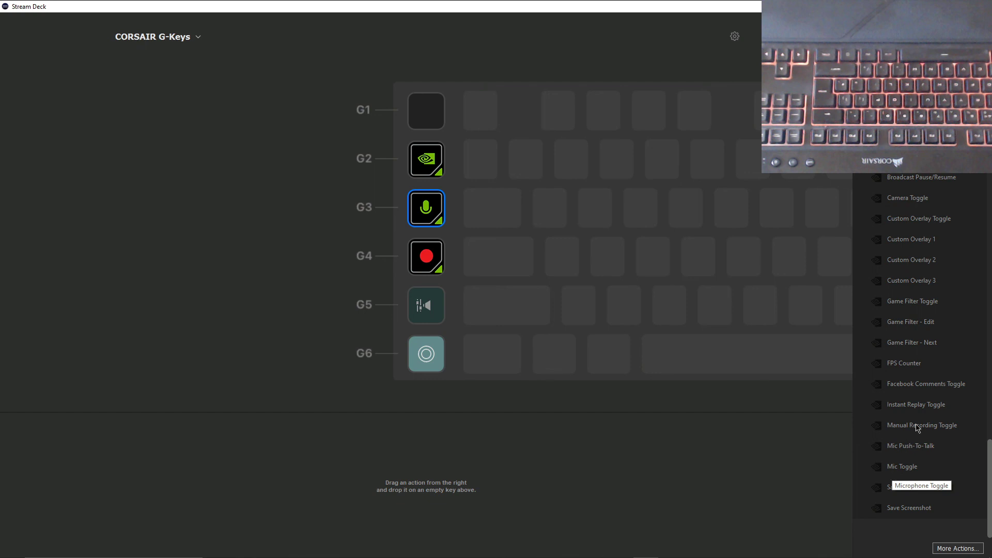
mouse_move(918, 428)
mouse_down()
mouse_move(527, 383)
mouse_move(417, 272)
mouse_move(906, 443)
mouse_move(917, 415)
mouse_up()
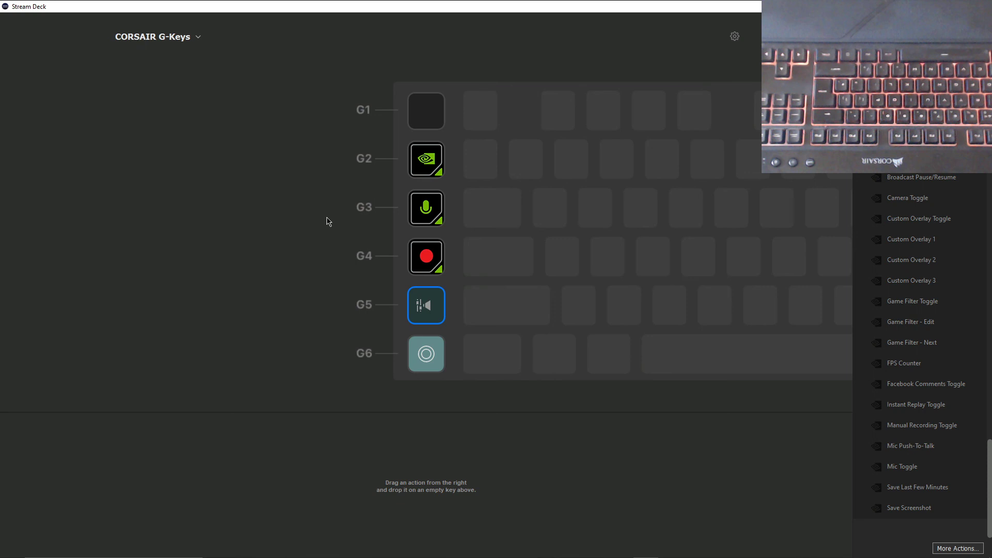
Switch to the browser and open Elgato's Stream Deck XL product page from its Stream Deck range.
key(alt+Tab)
key(alt+Tab)
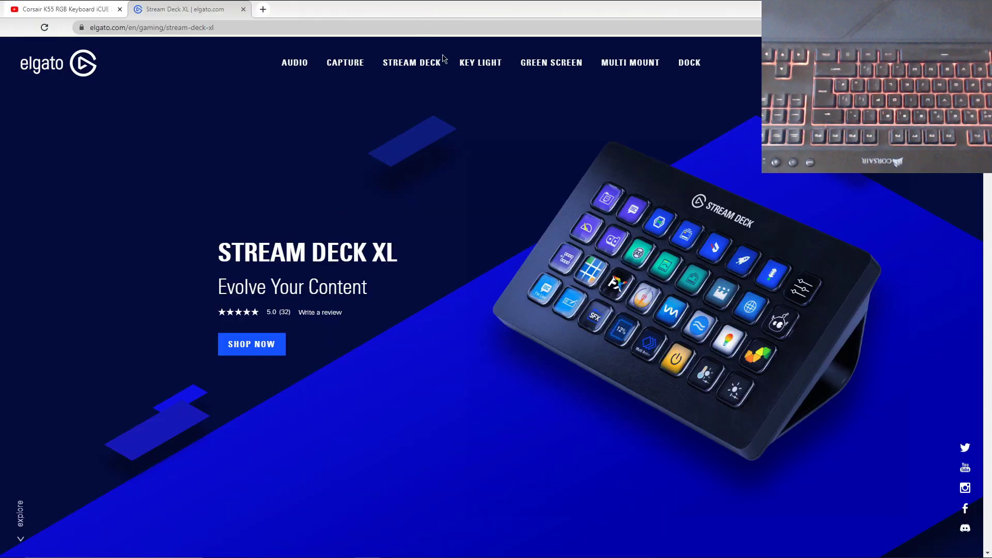
mouse_move(423, 64)
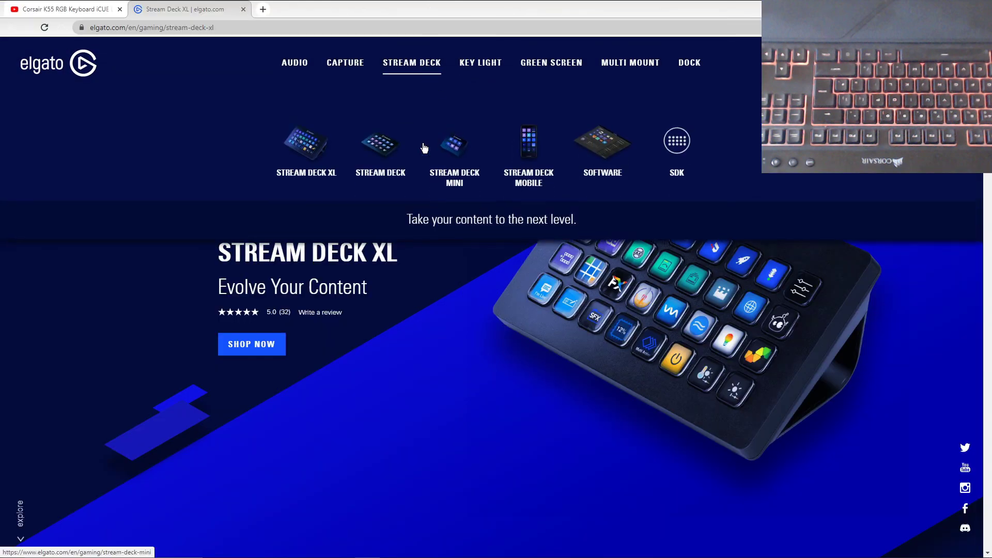
click(302, 157)
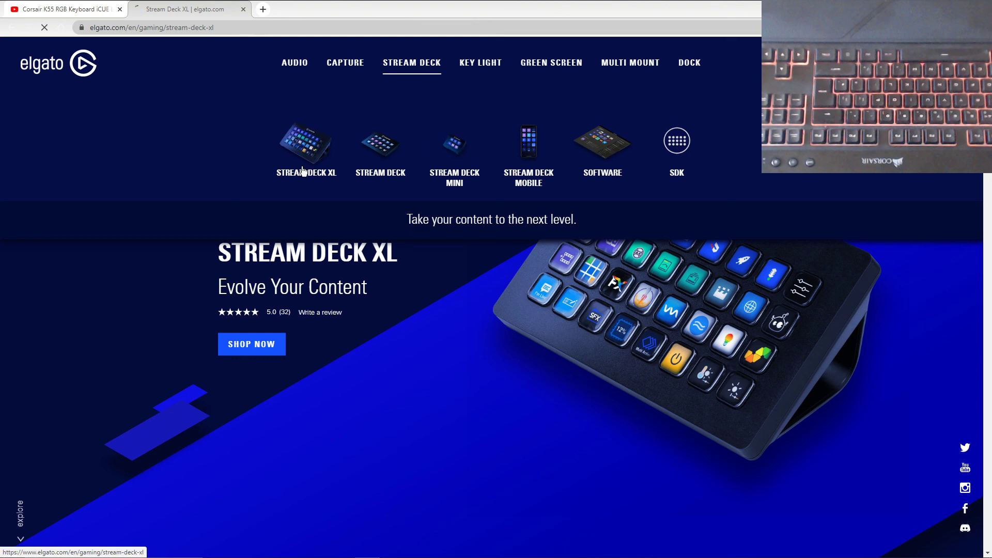